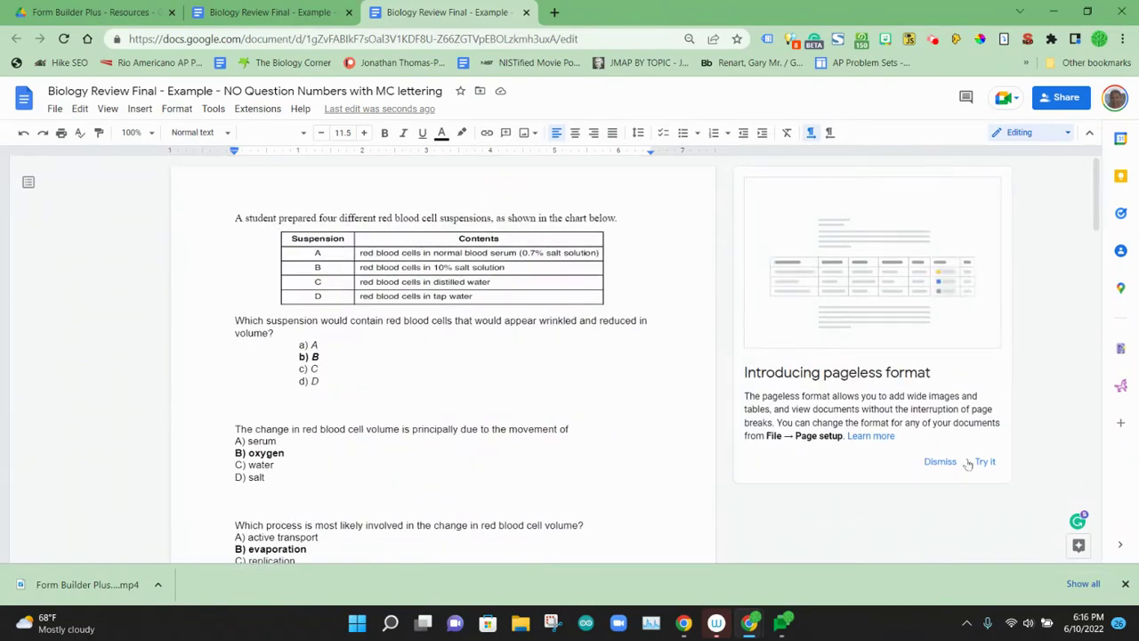
Dismiss the pageless-format card and set the document zoom to Fit
click(942, 462)
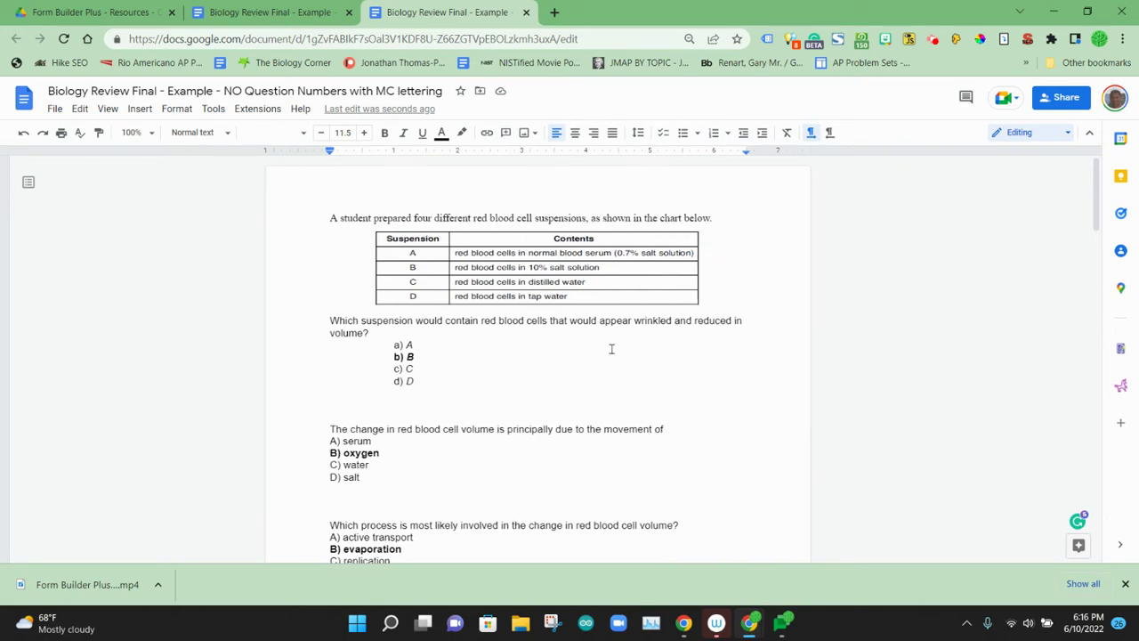
click(147, 132)
click(133, 156)
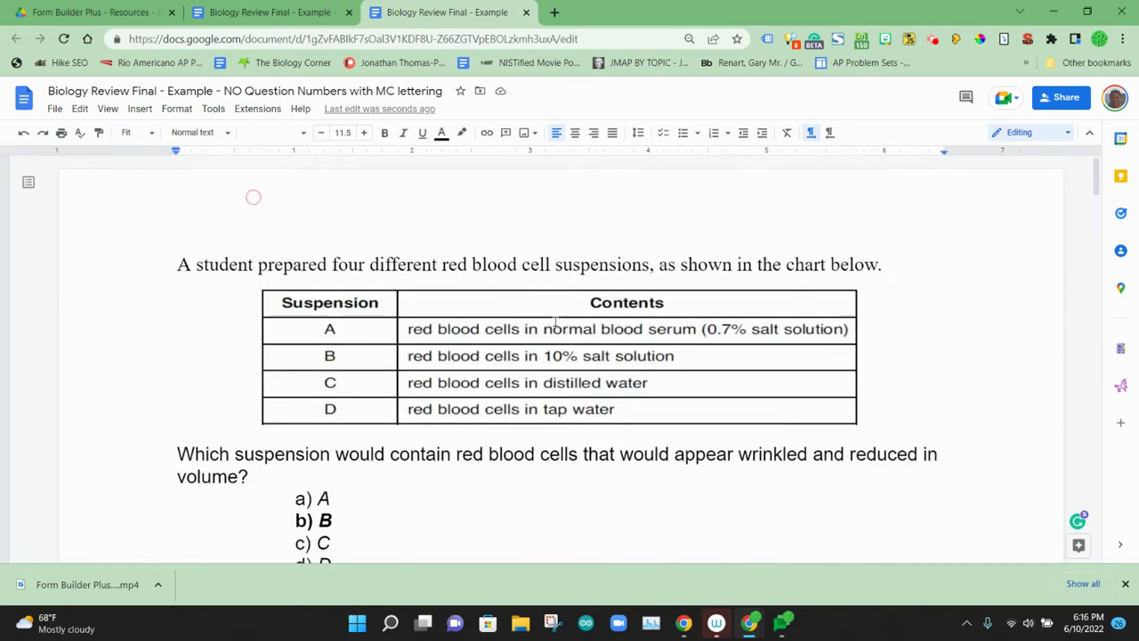
Open Form Builder Plus and fetch the Full Document, listing 11 questions
click(1123, 352)
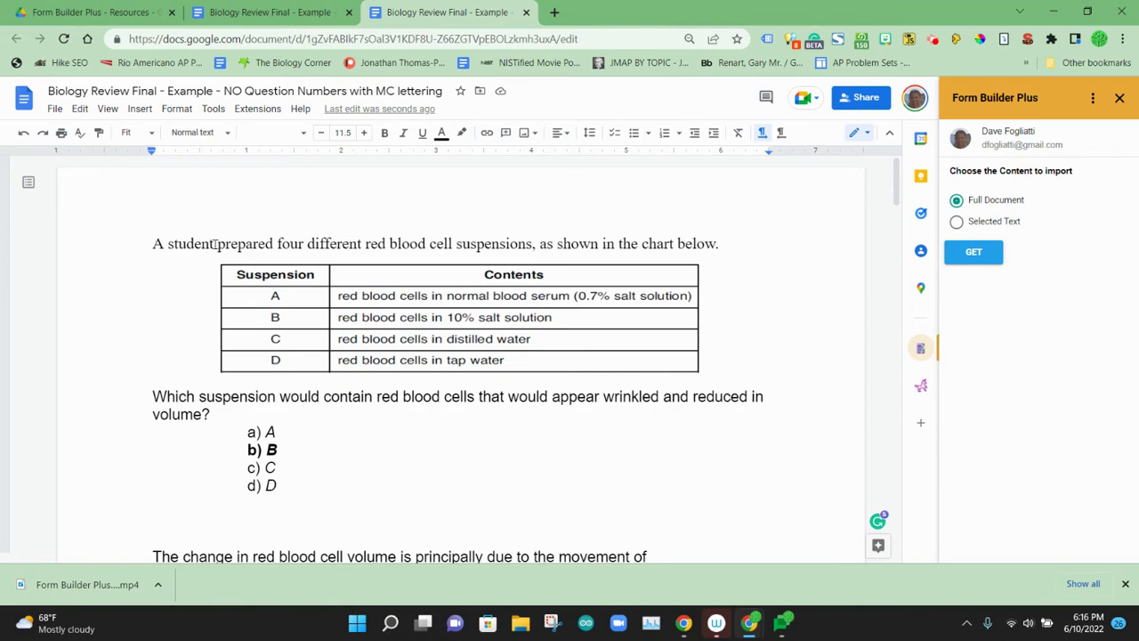
mouse_move(898, 177)
mouse_down()
mouse_move(899, 349)
mouse_move(899, 152)
mouse_move(899, 174)
mouse_up()
click(975, 255)
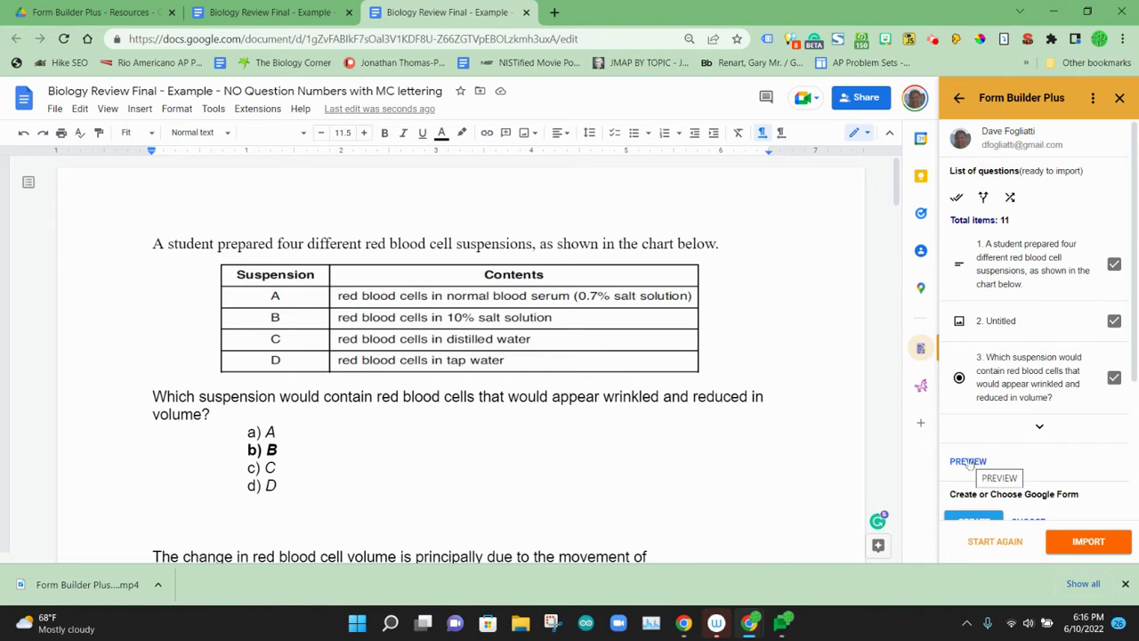
Open the Preview Form window maximized and scroll through the imported form
click(968, 462)
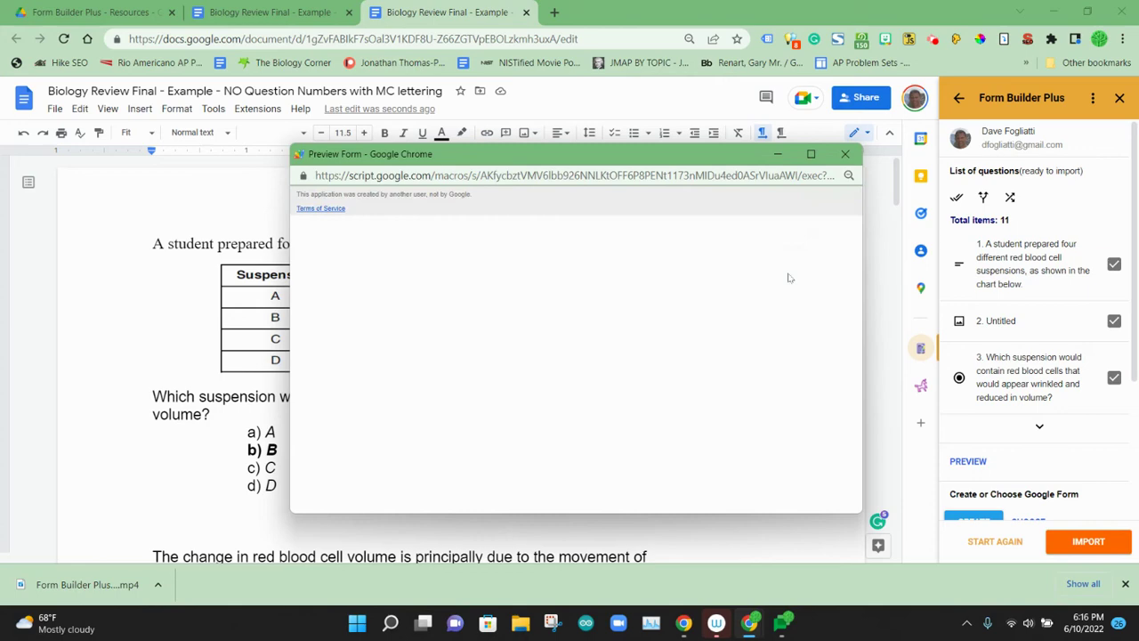
click(811, 155)
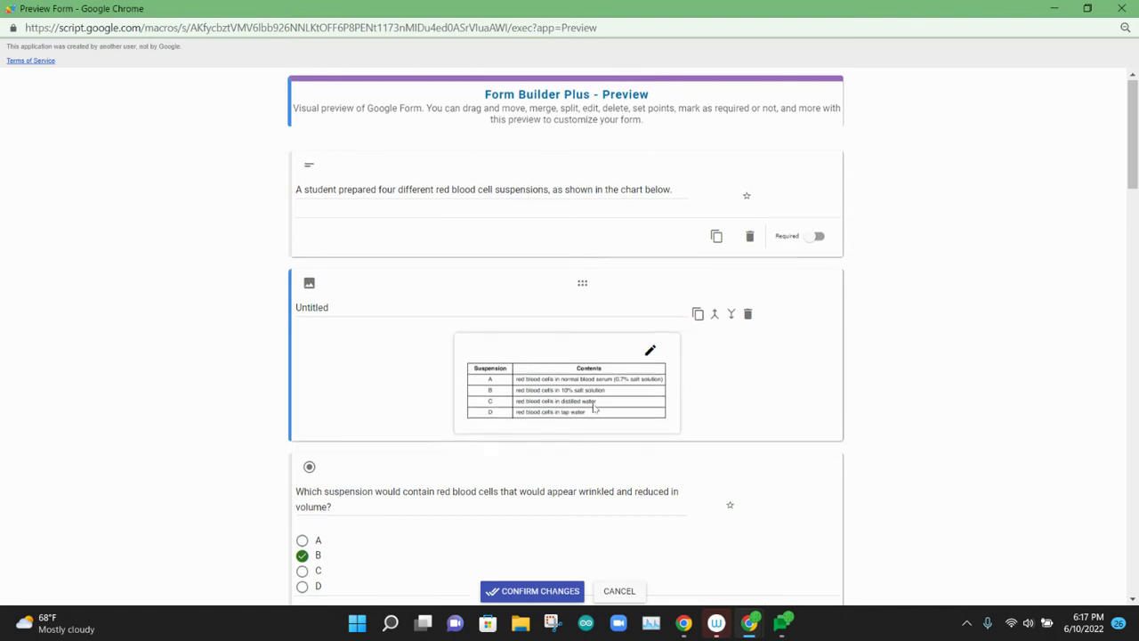
scroll(519, 380, down, 2)
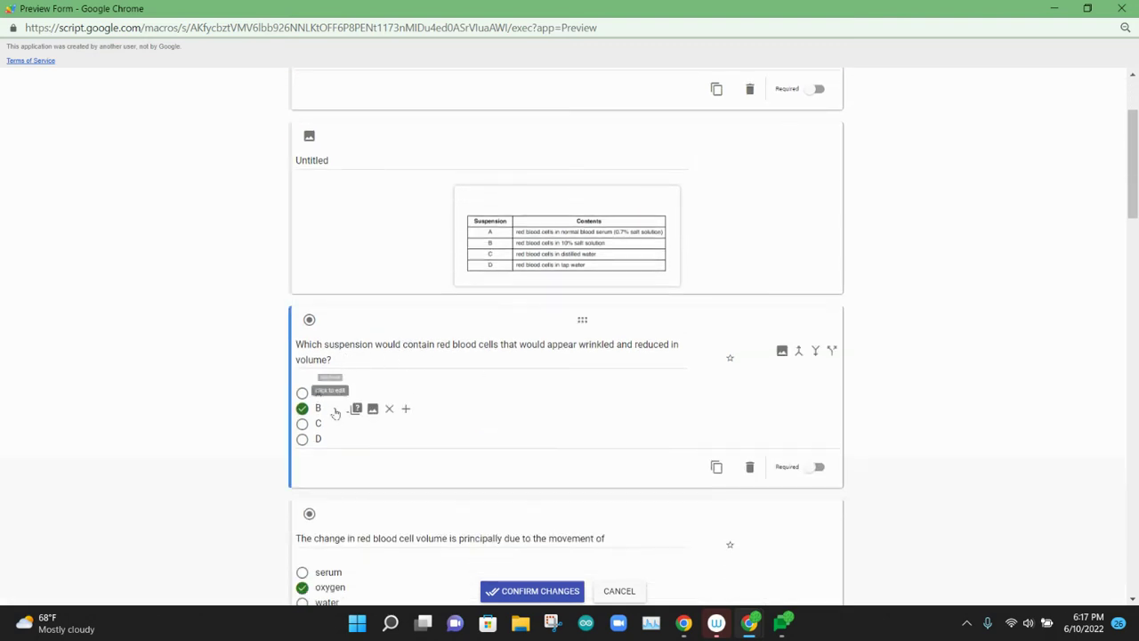
scroll(469, 428, up, 2)
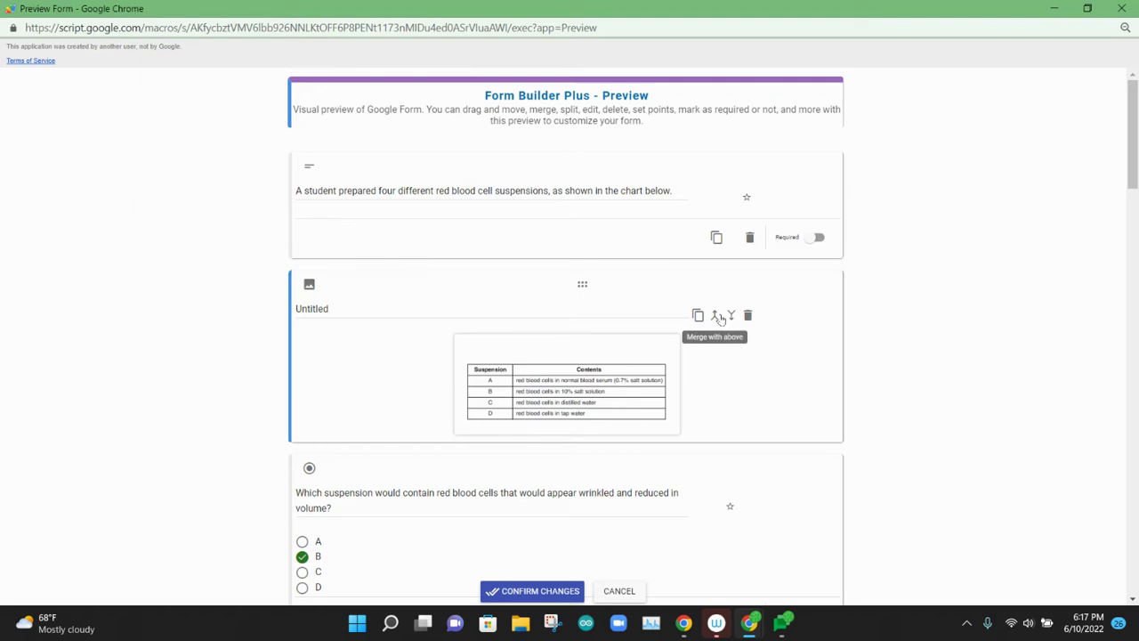
Merge the Untitled chart image into the intro text, then the first question into that card
click(719, 317)
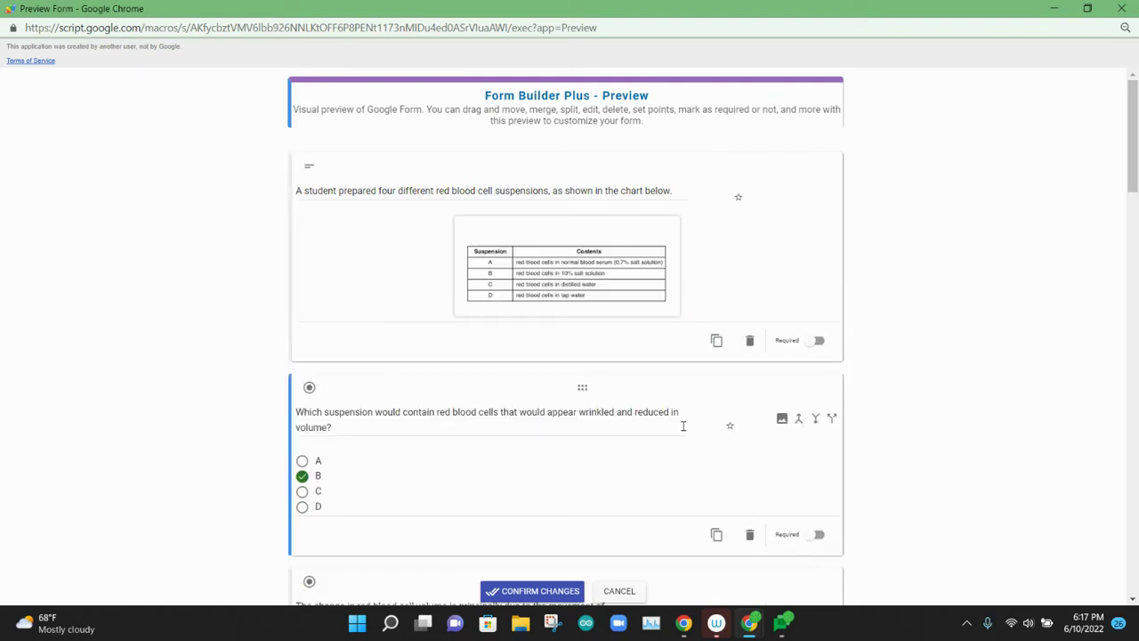
click(798, 419)
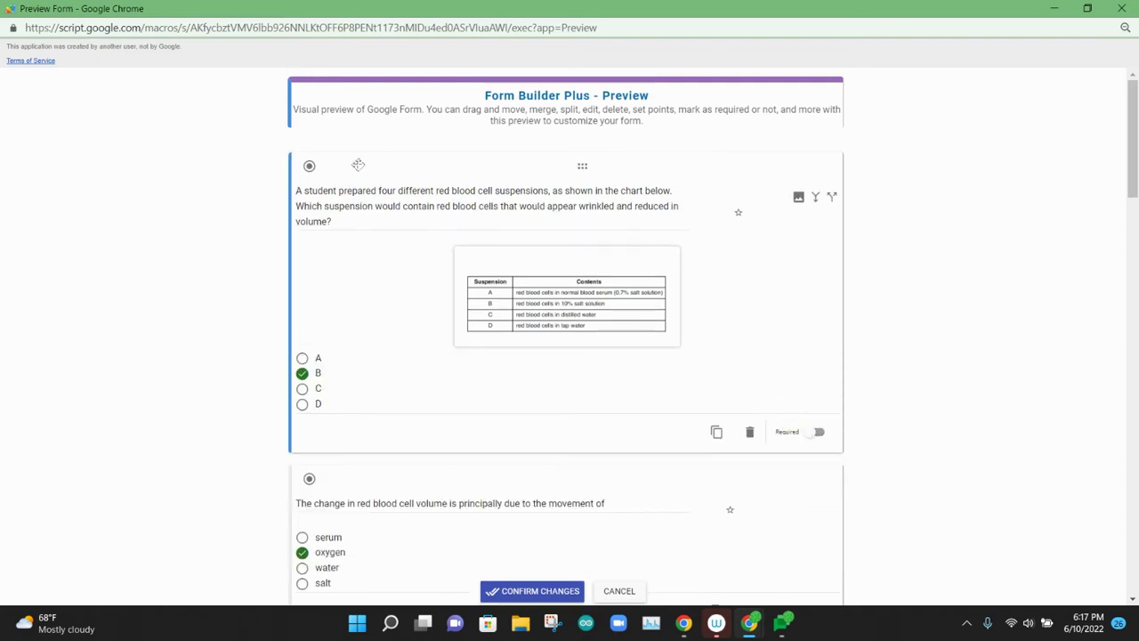
mouse_move(513, 340)
mouse_move(570, 313)
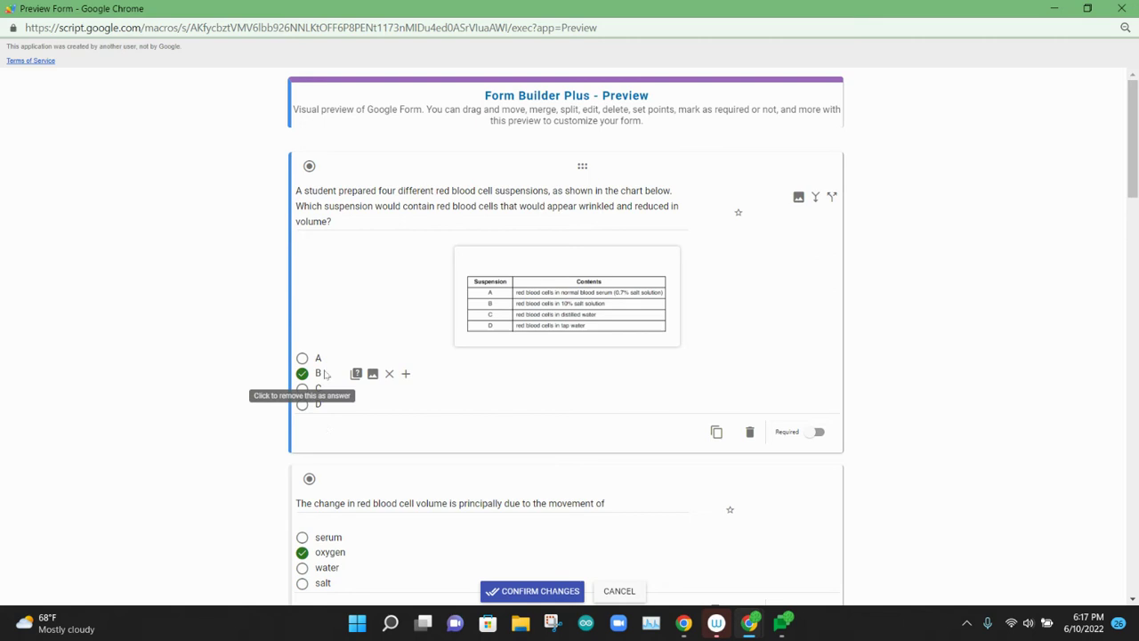
mouse_move(374, 381)
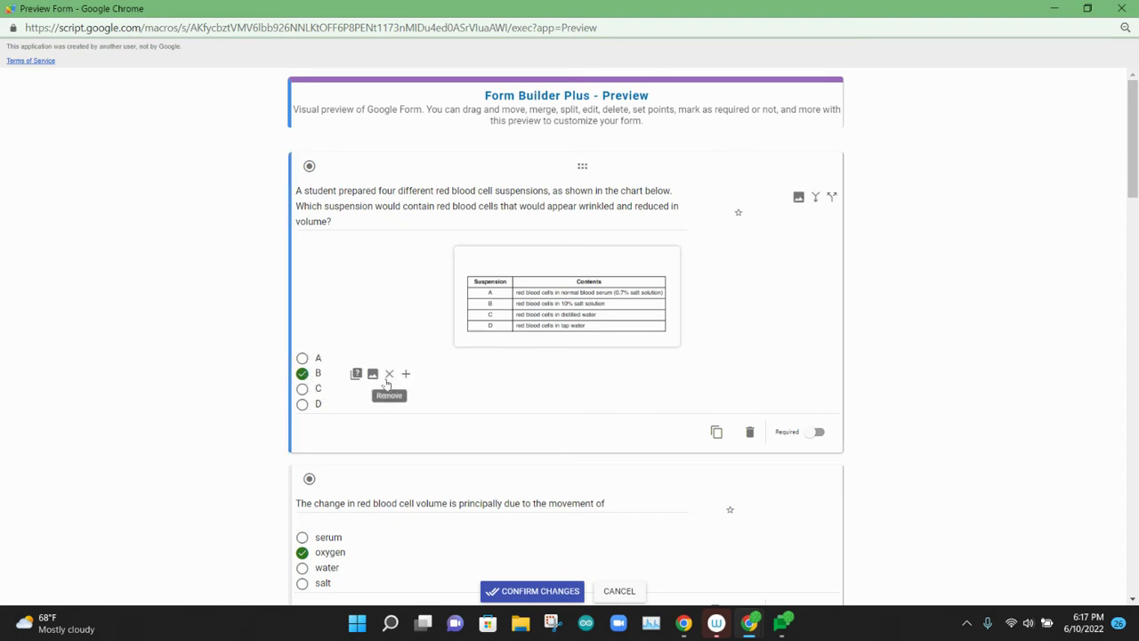
Turn on Required for the first four questions, through the cell membrane question
scroll(509, 348, down, 3)
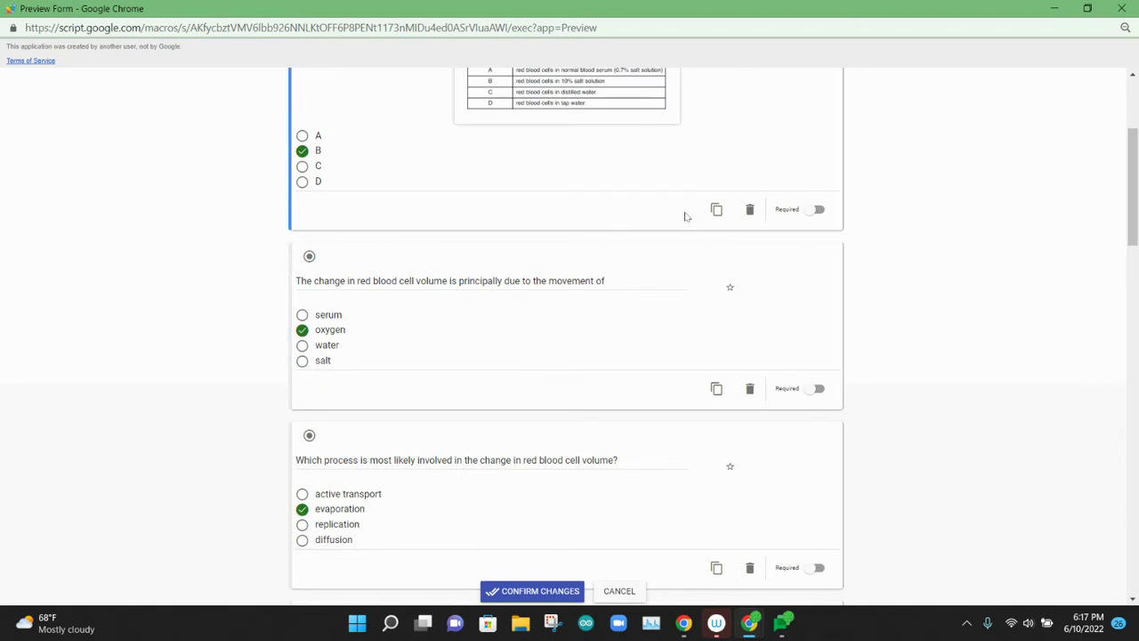
click(812, 209)
scroll(549, 306, down, 2)
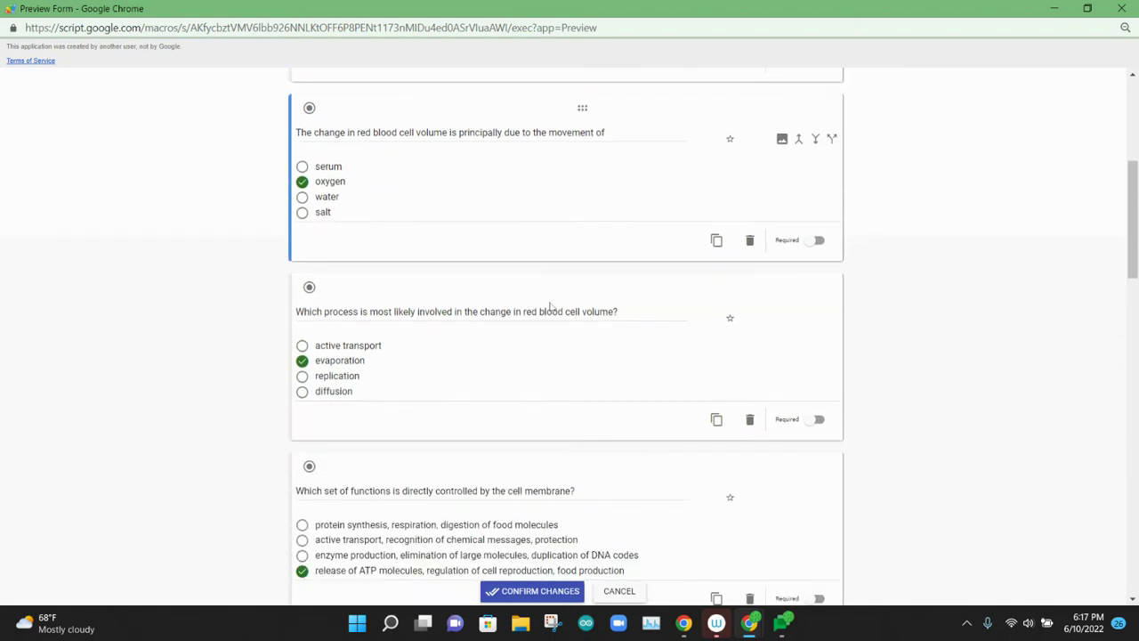
scroll(476, 218, up, 1)
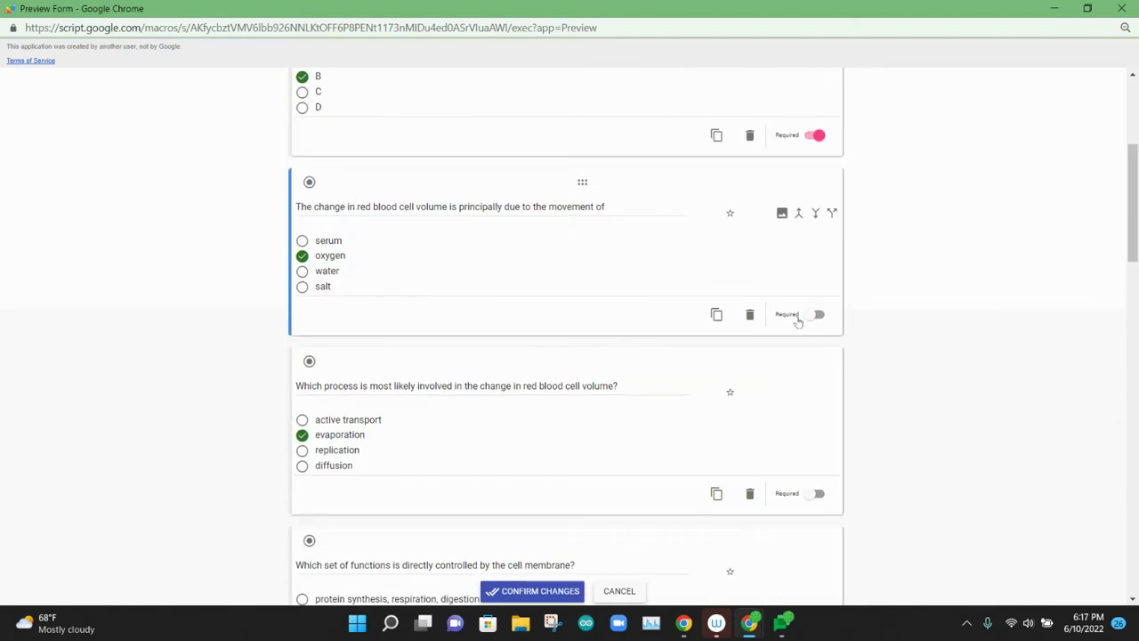
click(813, 317)
scroll(560, 361, down, 2)
click(354, 260)
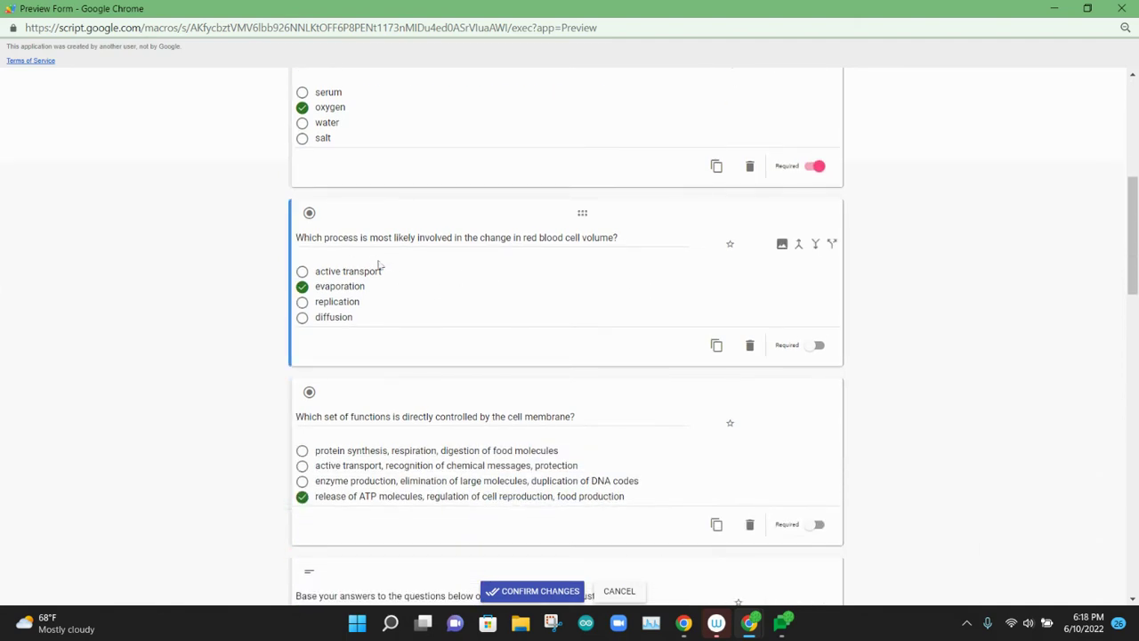
click(812, 345)
click(735, 406)
scroll(671, 387, down, 2)
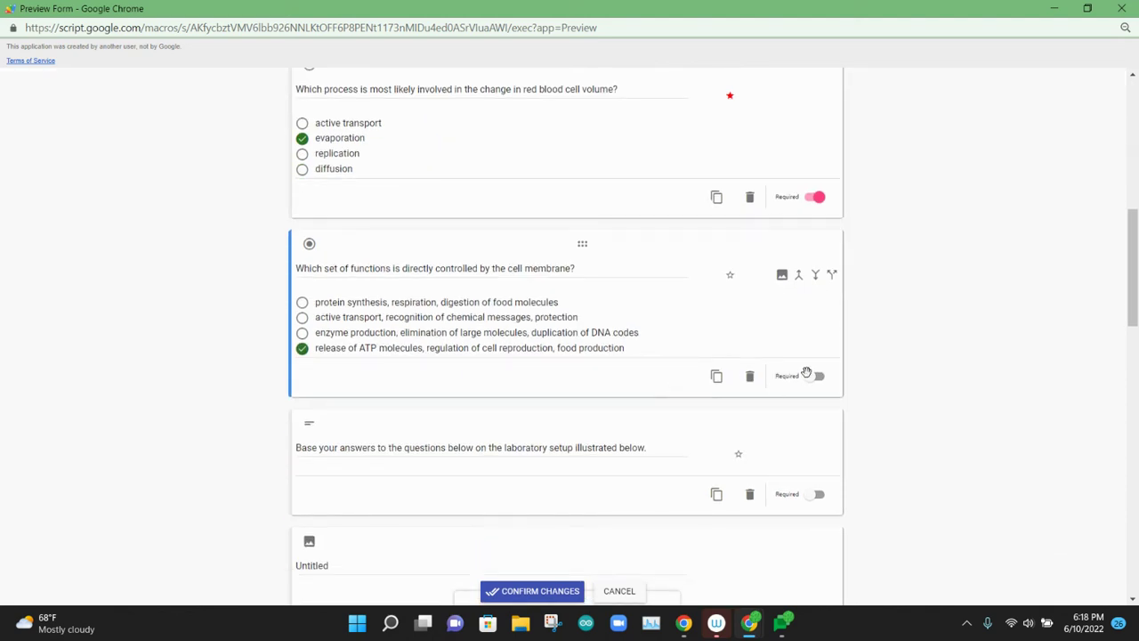
click(818, 376)
Select the 'Base your answers' text card and the Untitled image card below it
click(791, 424)
scroll(787, 421, down, 2)
click(781, 418)
click(757, 354)
scroll(739, 355, down, 2)
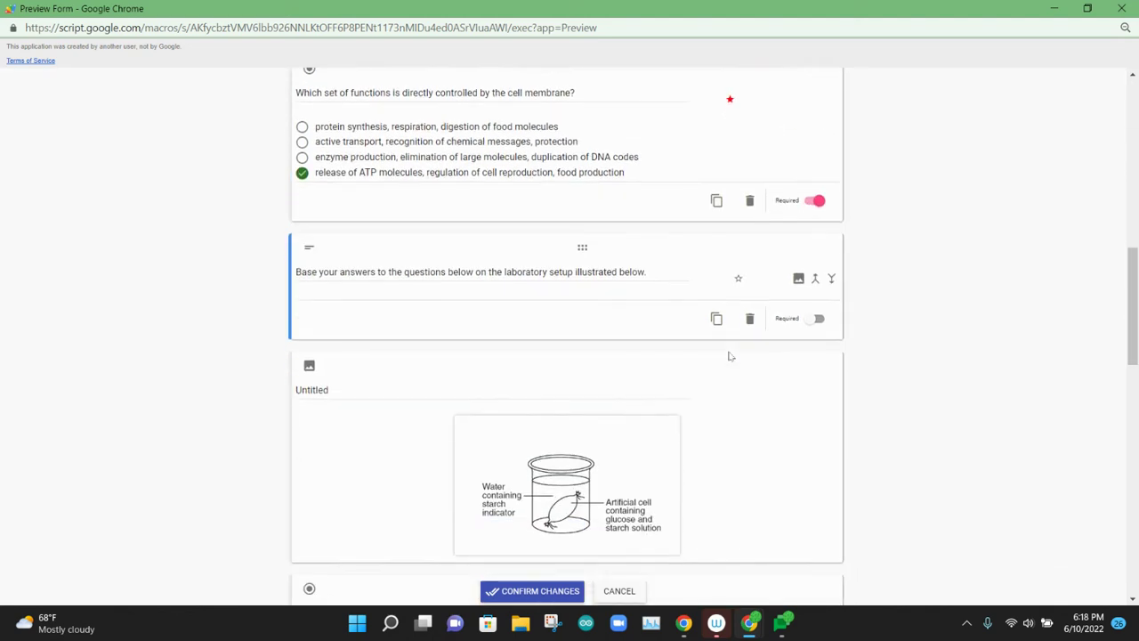
click(515, 267)
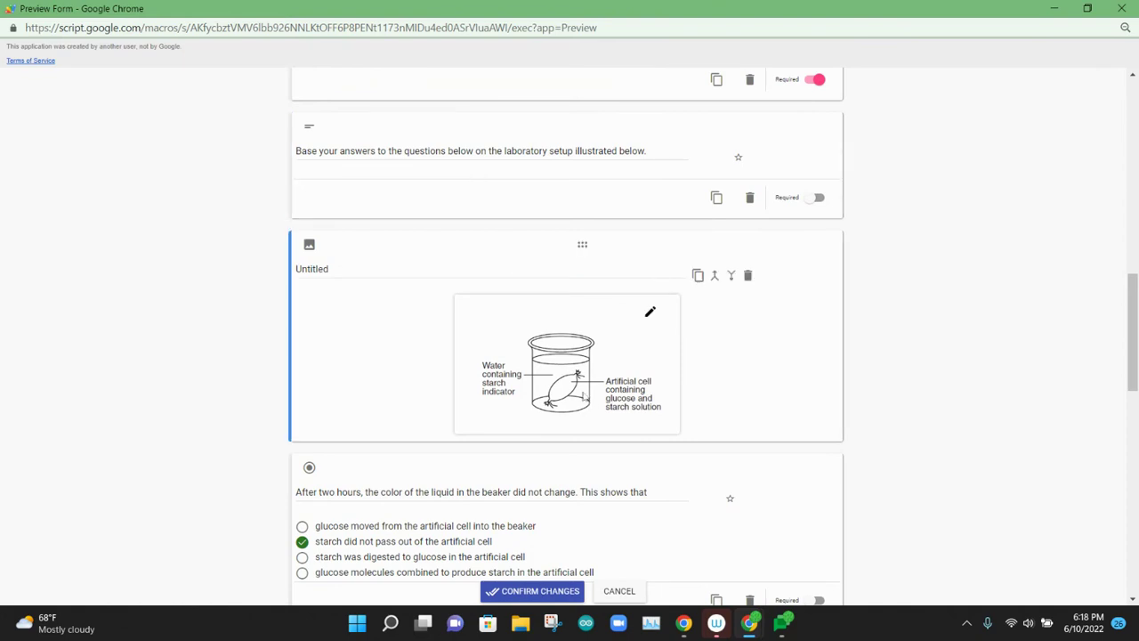
click(519, 175)
click(504, 330)
click(489, 156)
click(510, 293)
click(510, 156)
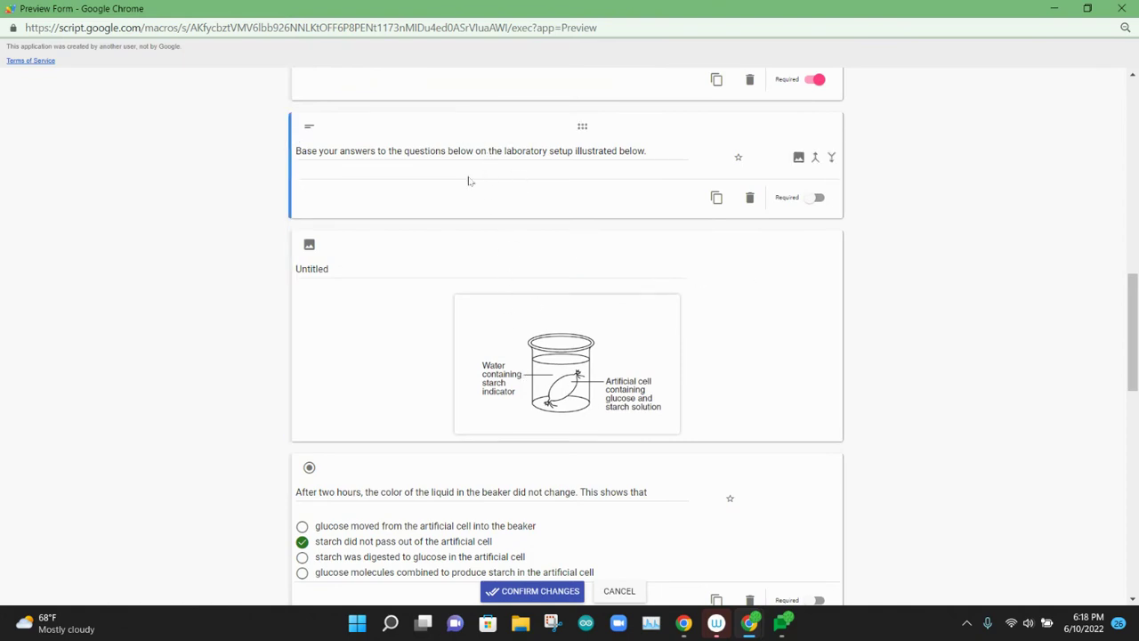
scroll(485, 392, down, 2)
scroll(458, 441, up, 2)
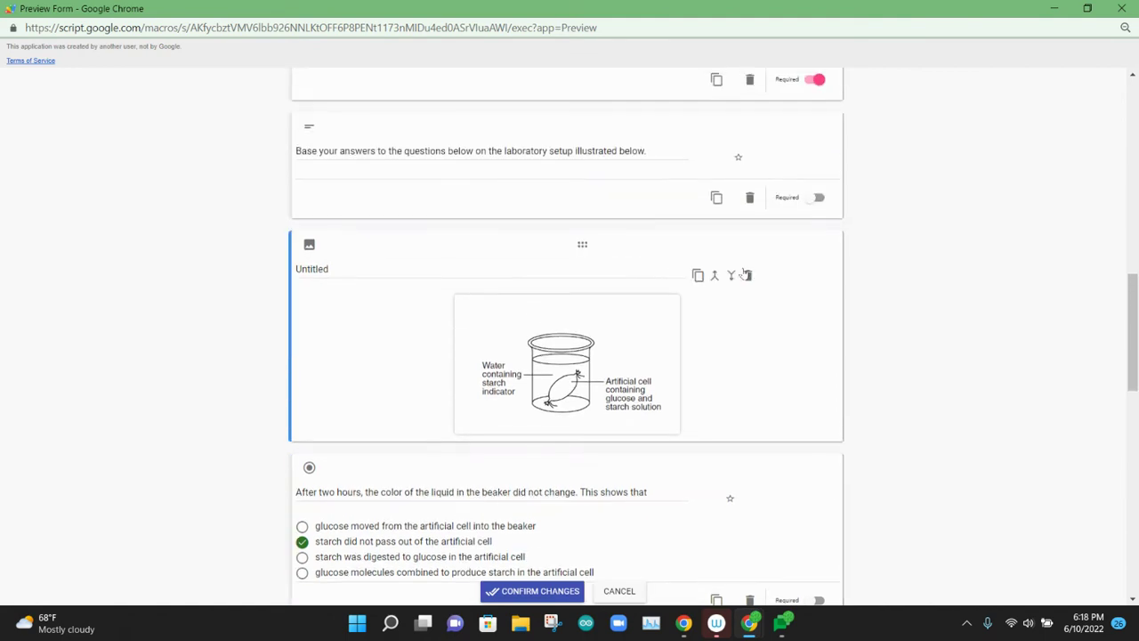
Merge the beaker diagram into the 'Base your answers' passage and change its type to Image
click(714, 275)
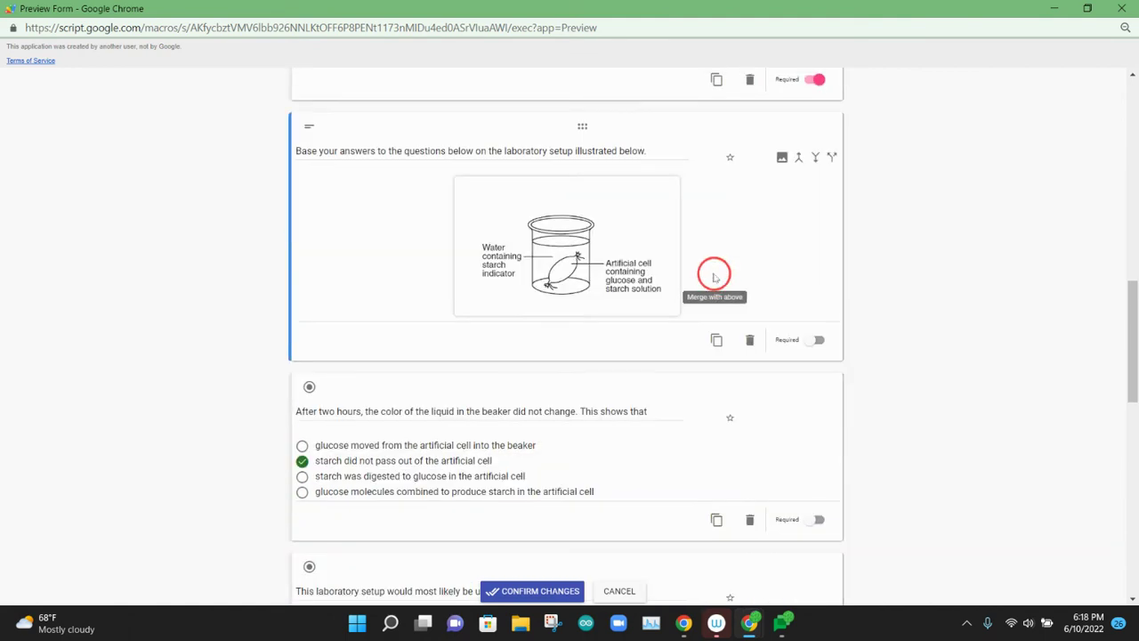
click(309, 132)
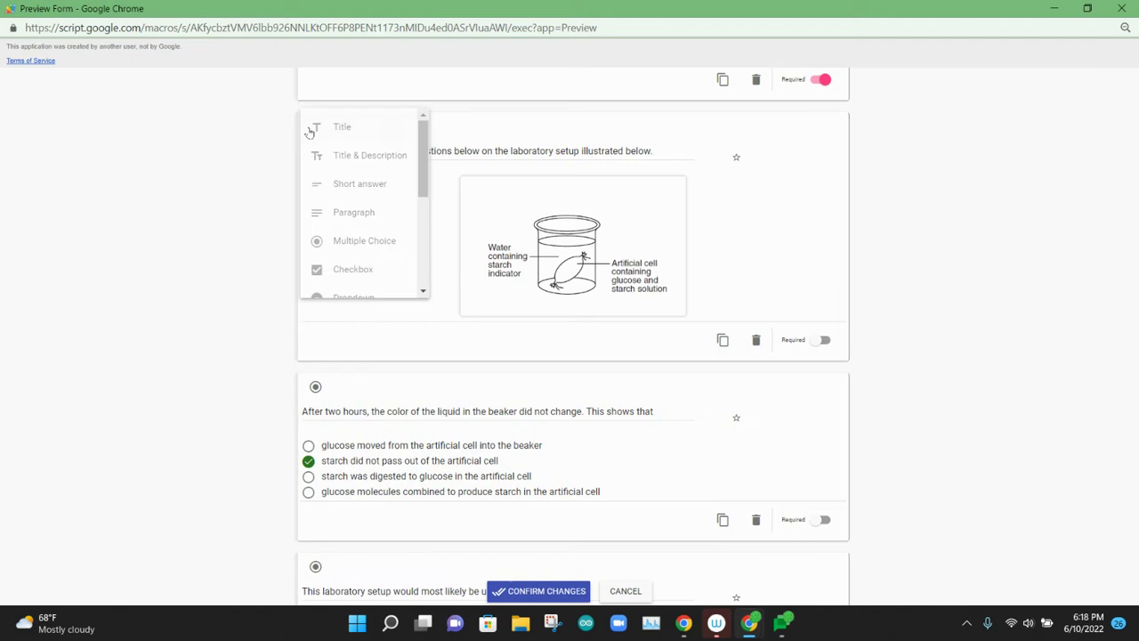
scroll(349, 224, down, 1)
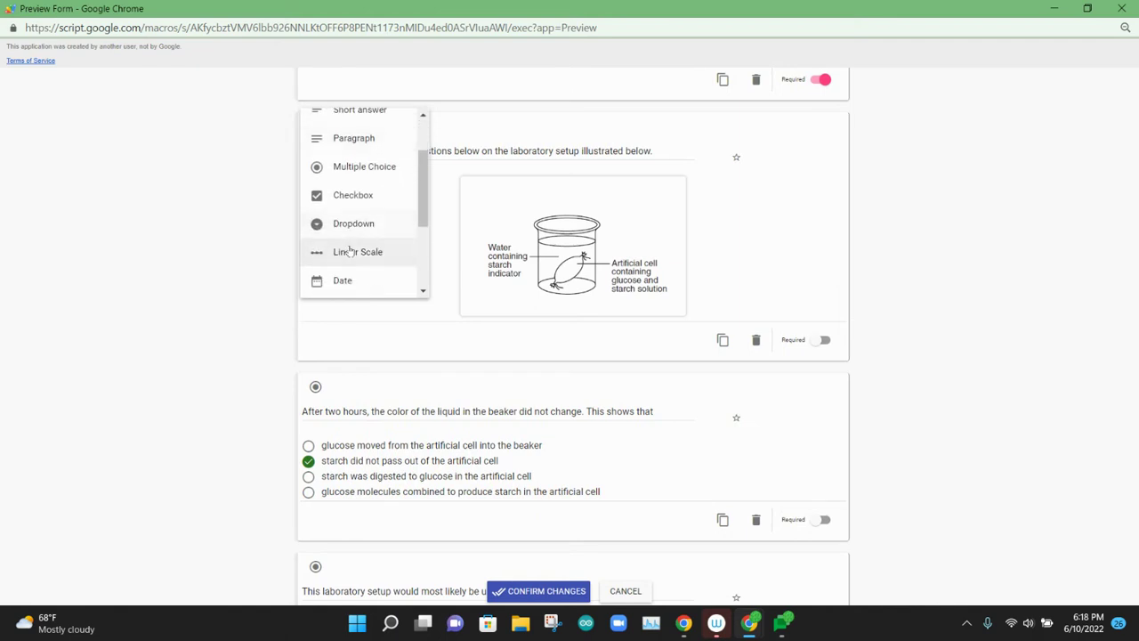
scroll(350, 252, up, 1)
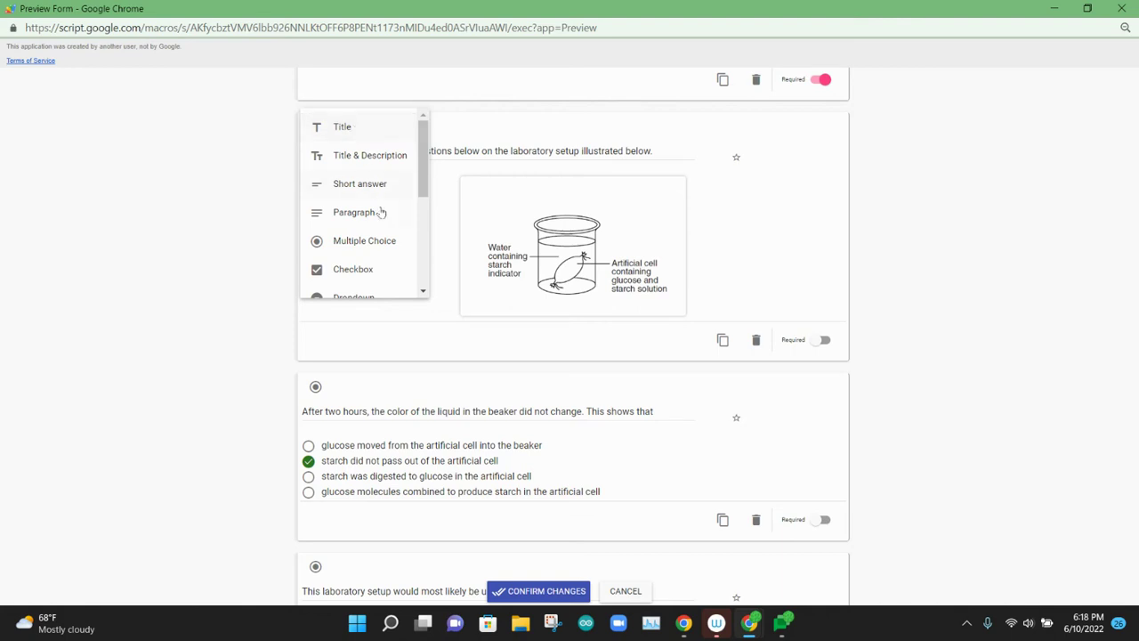
scroll(378, 214, down, 3)
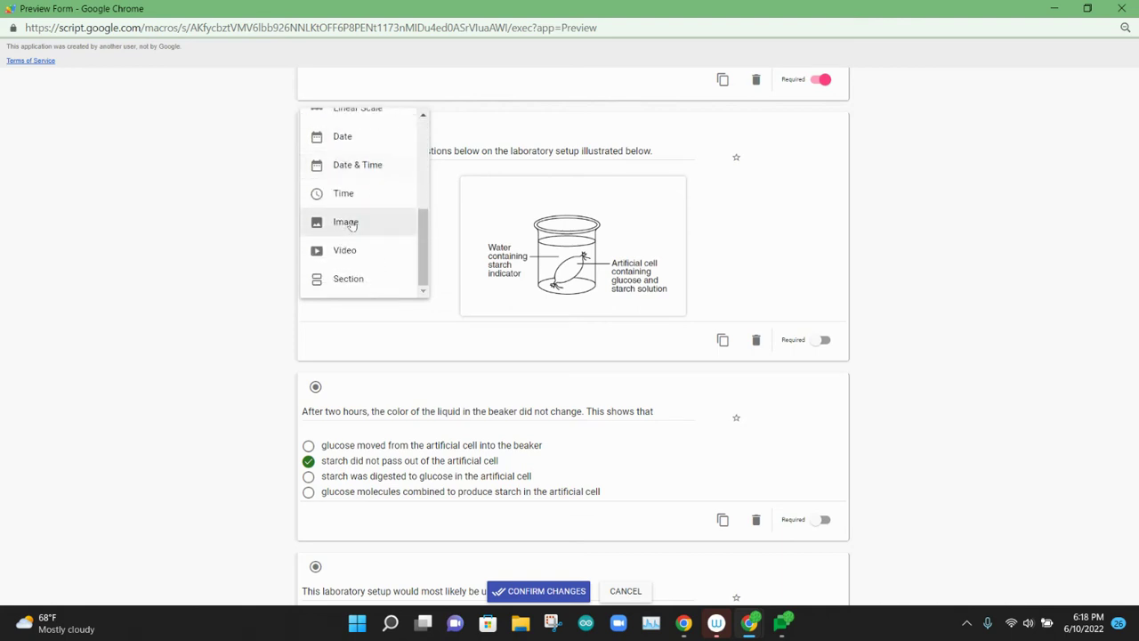
click(348, 223)
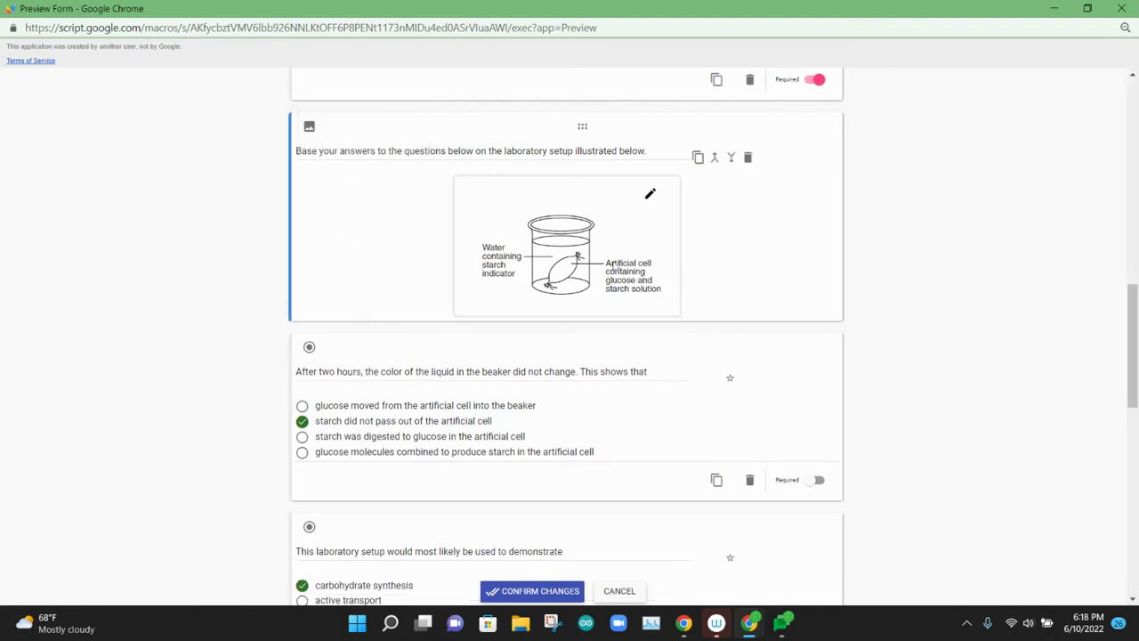
mouse_move(519, 282)
scroll(608, 303, down, 2)
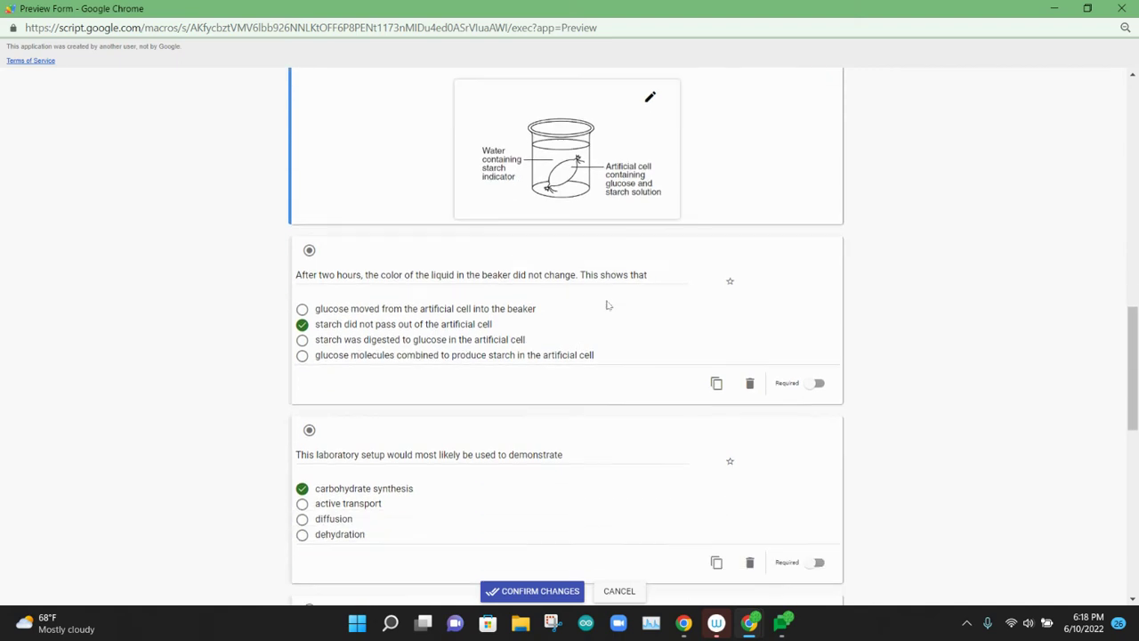
Make the 'After two hours' and laboratory setup 'demonstrate' questions required
click(418, 237)
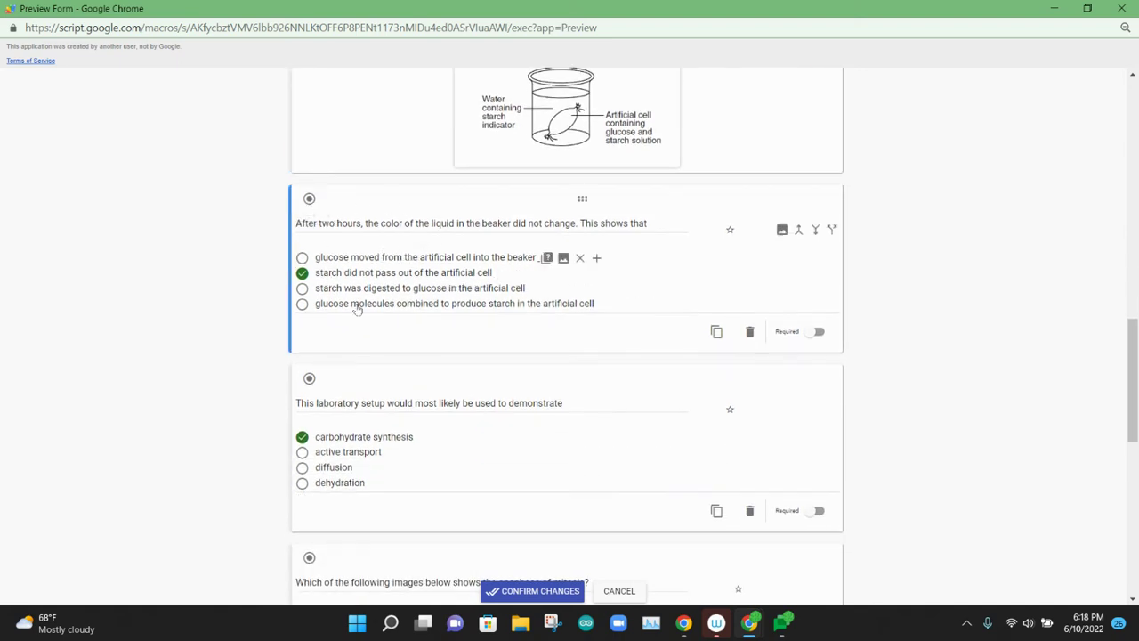
click(814, 331)
click(543, 415)
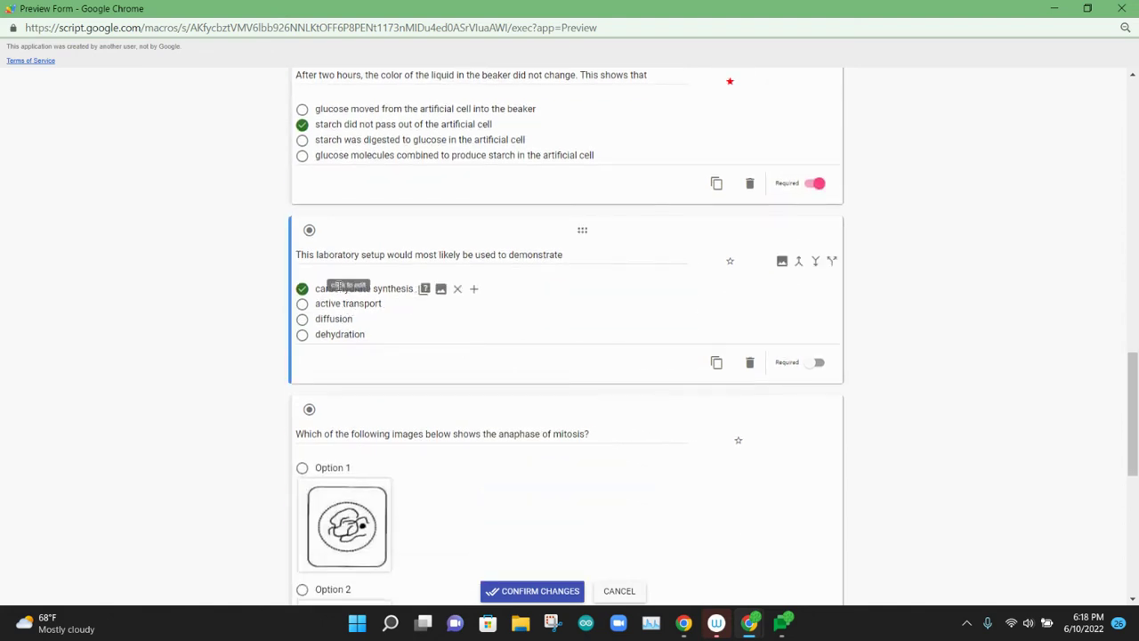
click(815, 362)
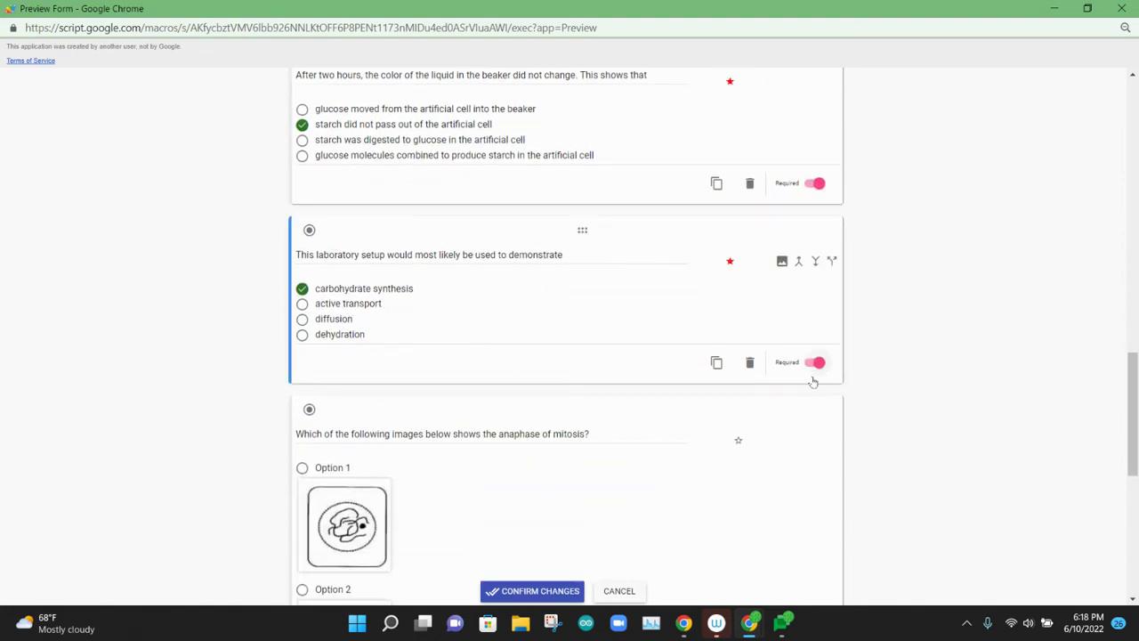
Mark Option 4 as the anaphase question's correct answer and make it required
click(676, 436)
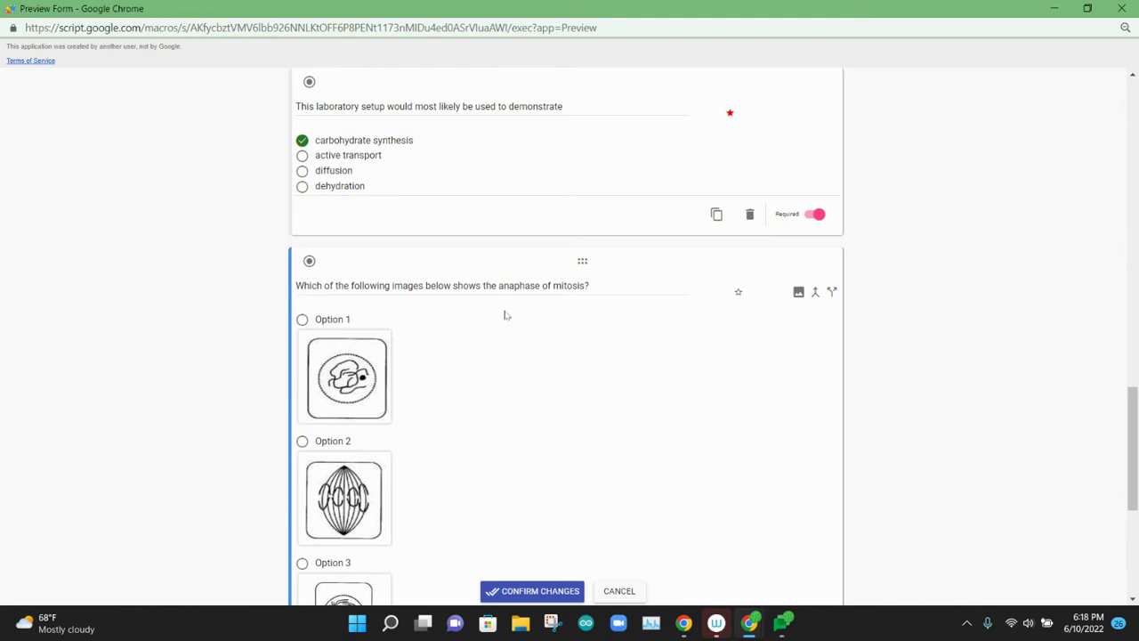
scroll(504, 315, down, 1)
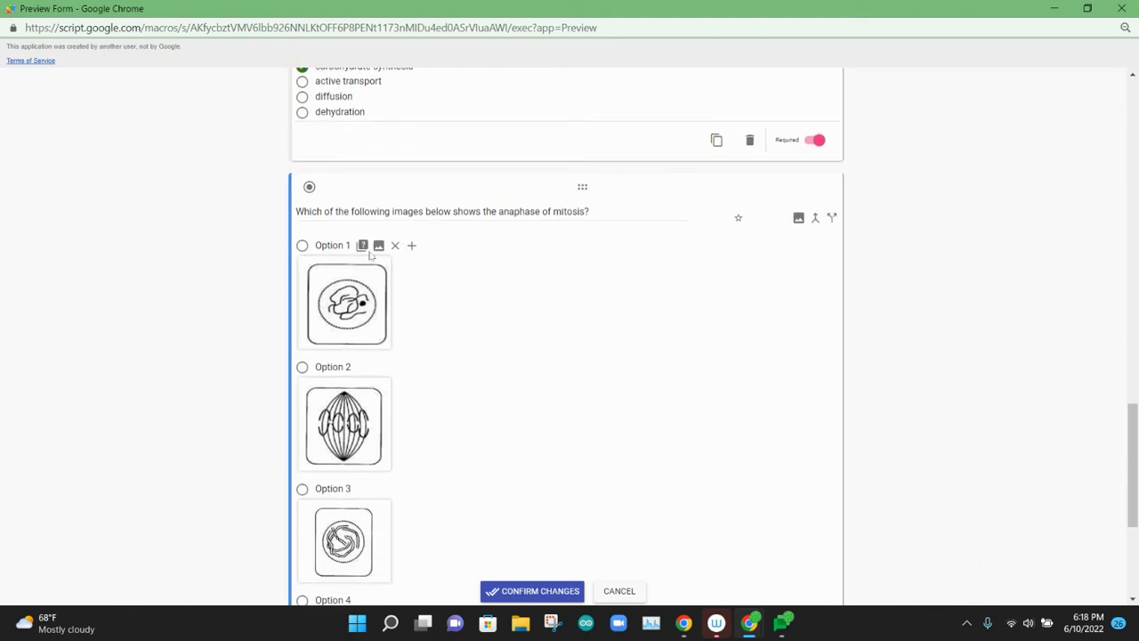
scroll(427, 386, down, 3)
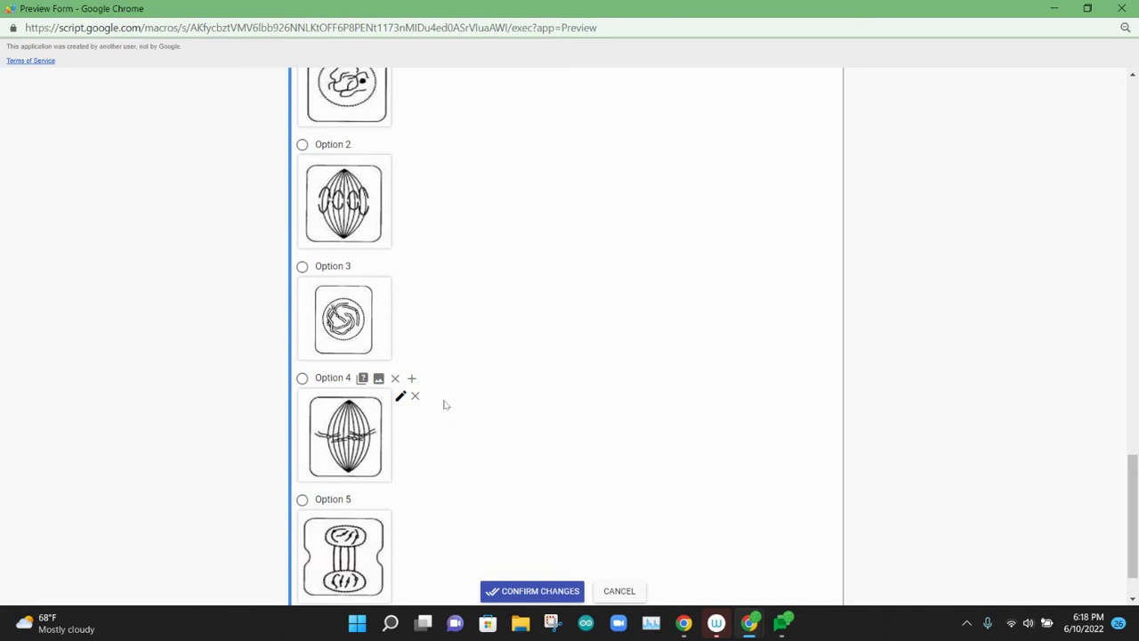
scroll(446, 405, down, 1)
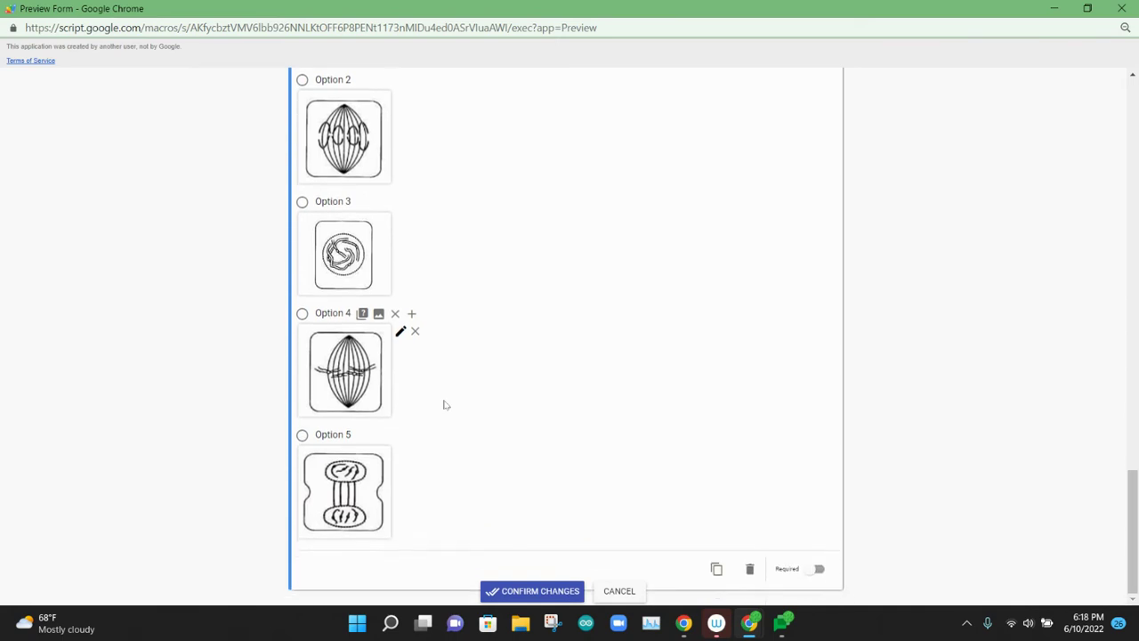
click(302, 314)
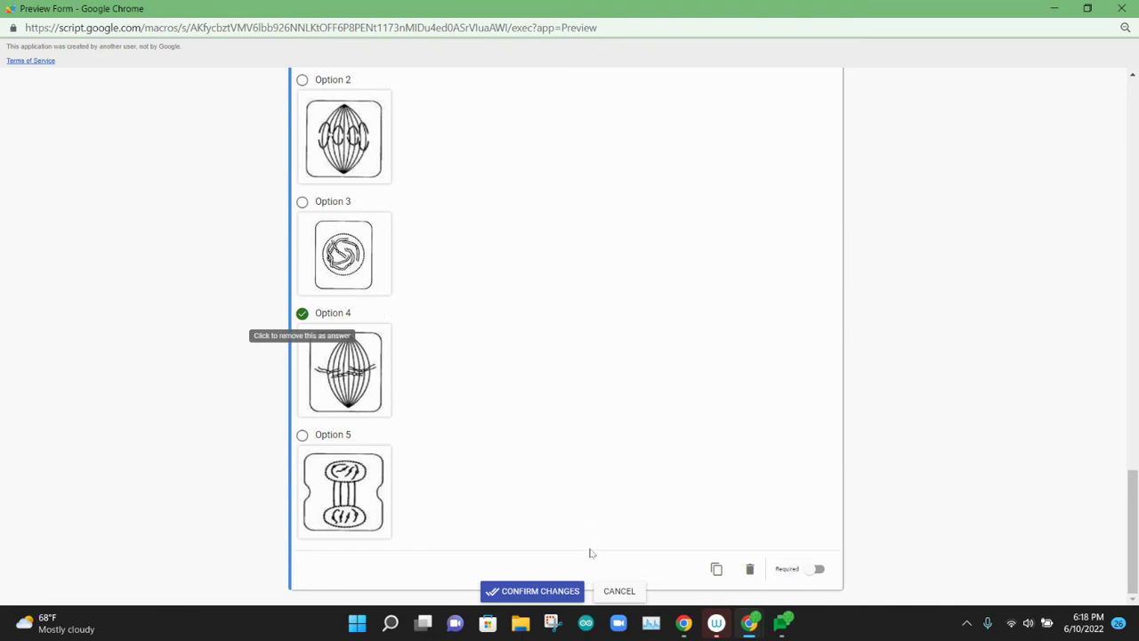
click(817, 568)
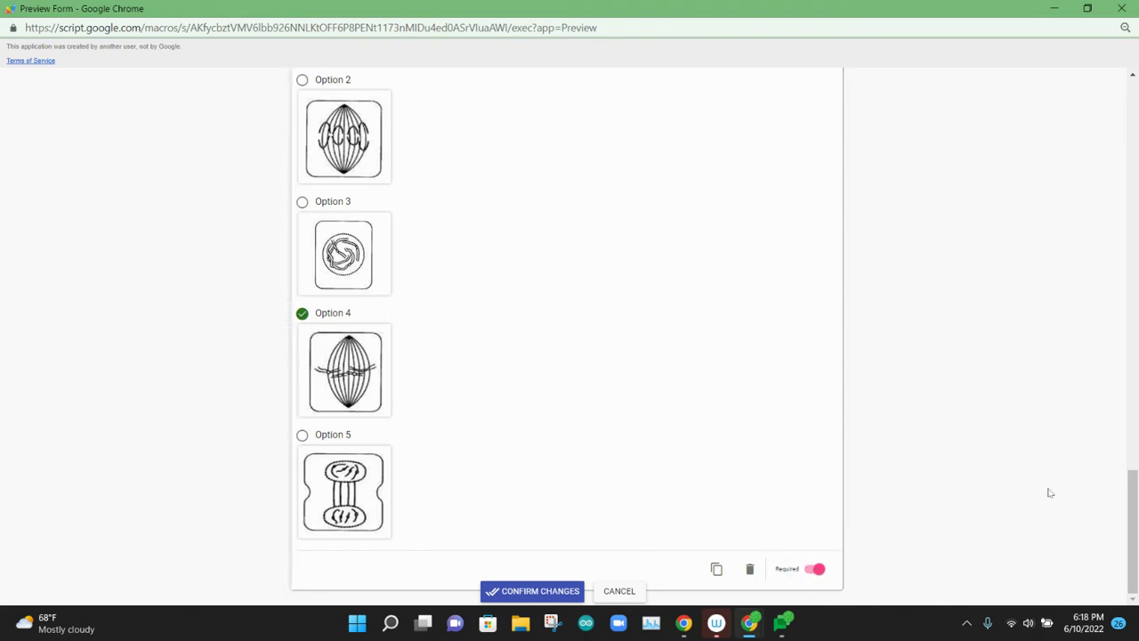
Confirm the preview changes, leaving 8 questions ready to import
click(1132, 505)
drag(1132, 506, 1063, 102)
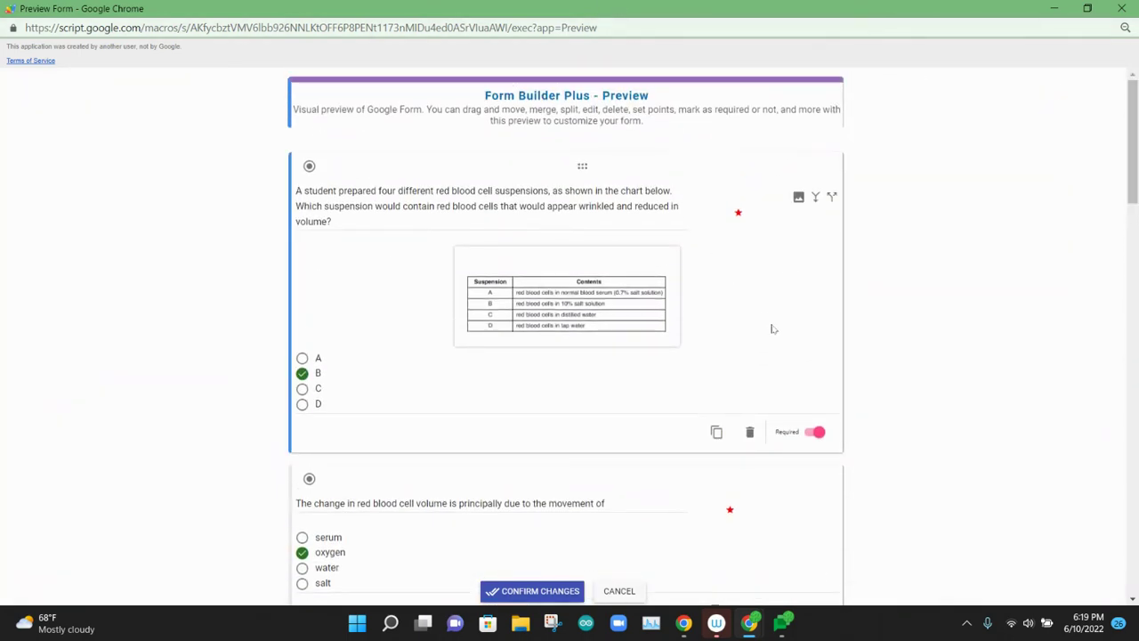
drag(1132, 145, 1134, 575)
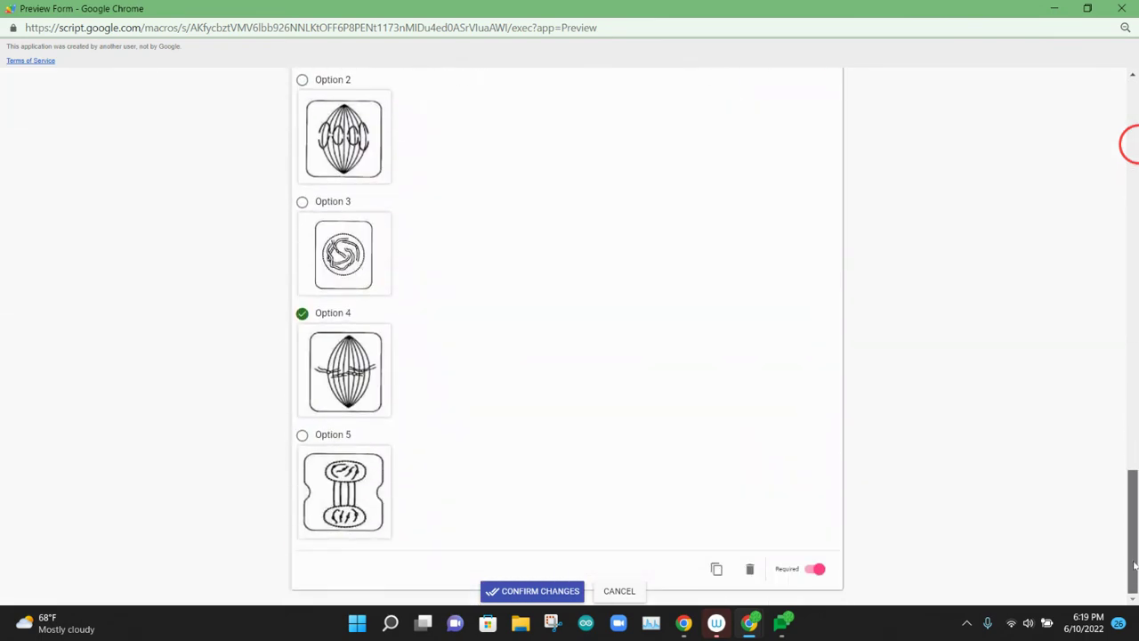
click(550, 591)
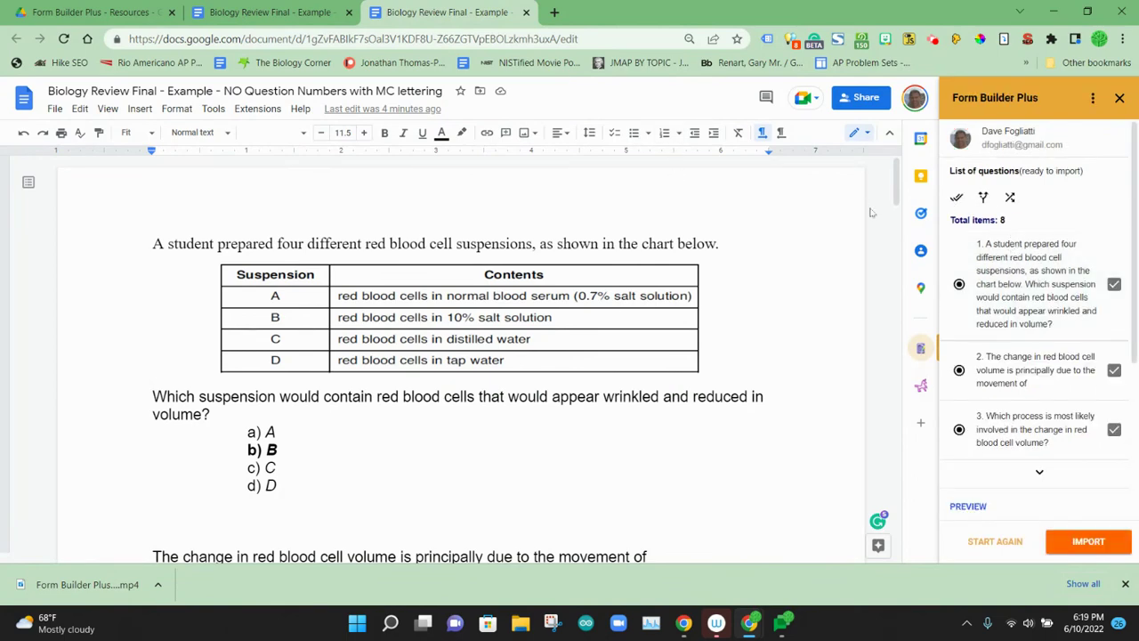
Expand the sidebar's question list and scroll through all the questions
mouse_move(897, 176)
mouse_down()
mouse_move(901, 203)
mouse_move(903, 177)
mouse_up()
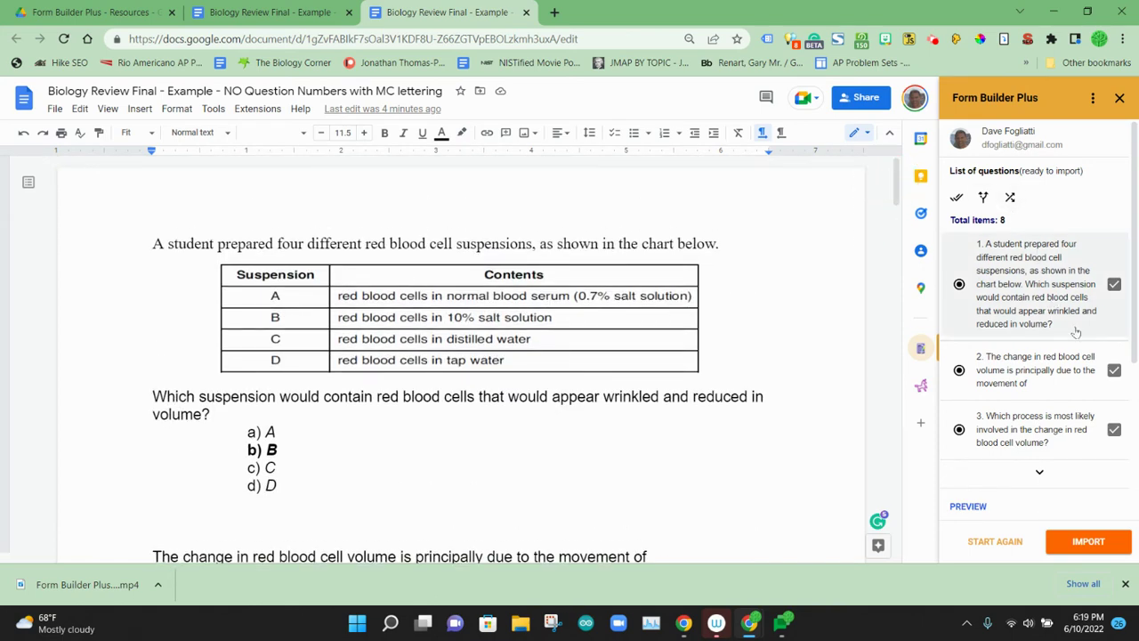
scroll(1075, 332, down, 3)
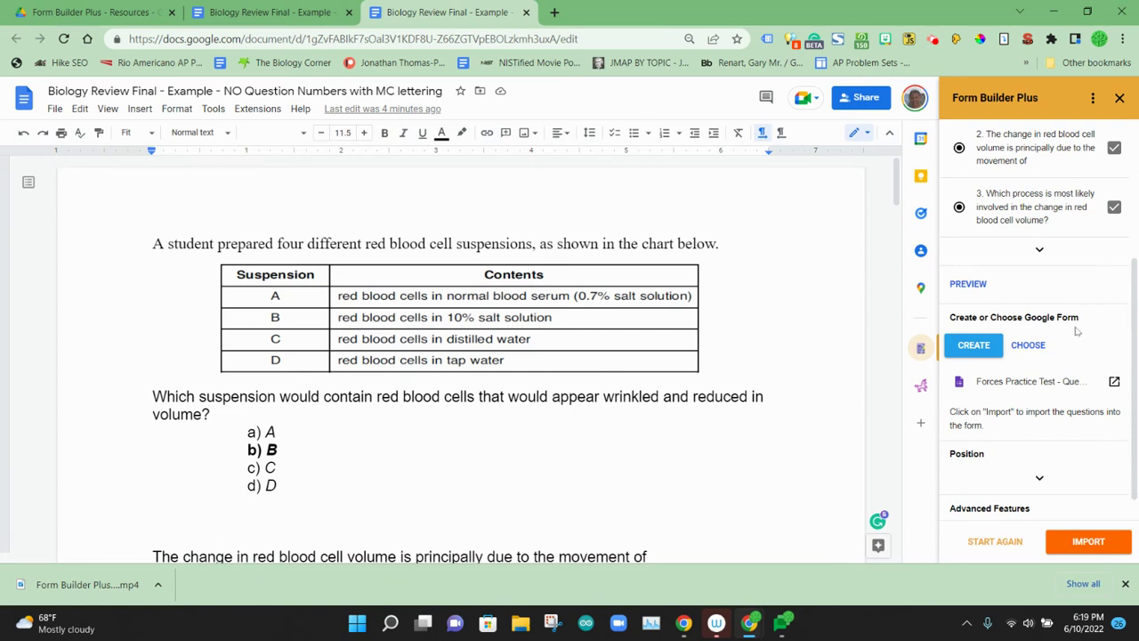
click(1040, 249)
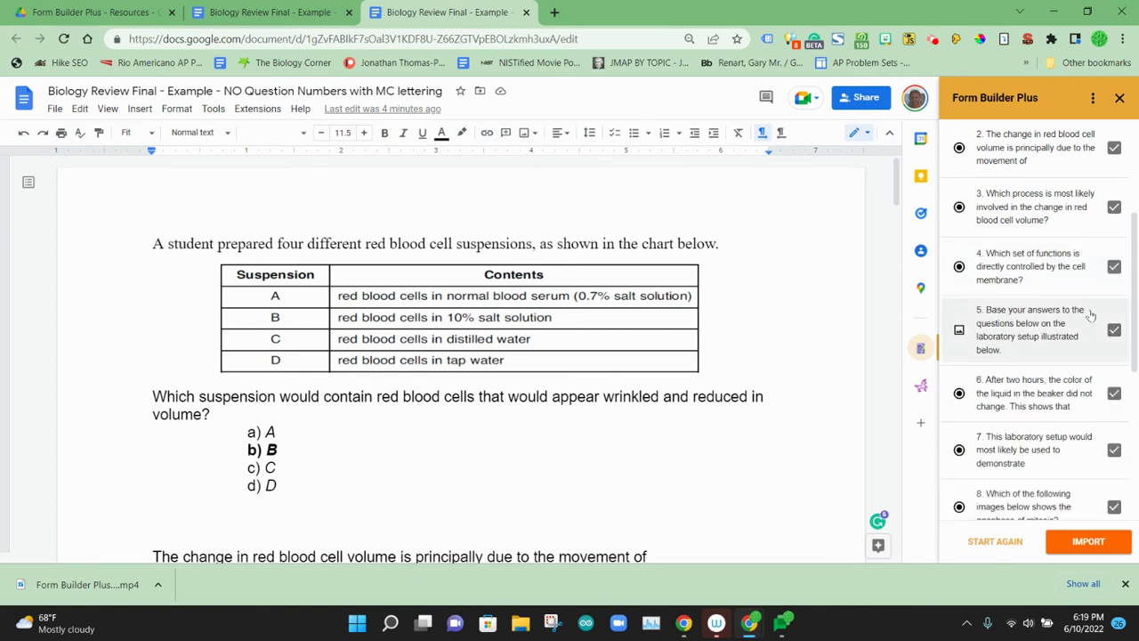
scroll(1091, 316, down, 1)
scroll(1091, 316, down, 2)
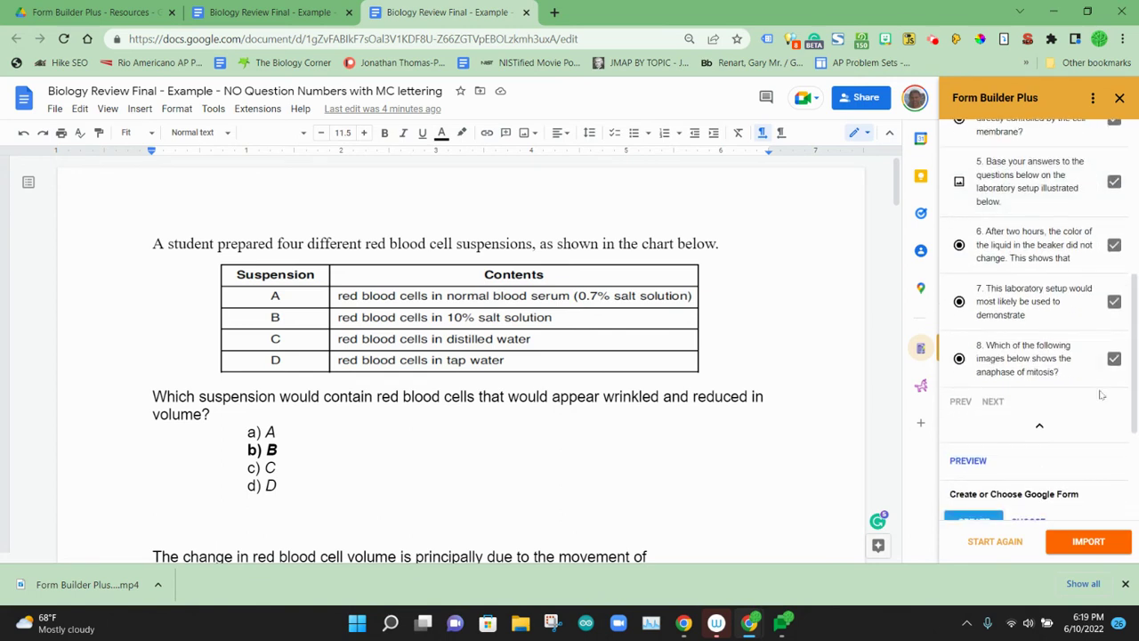
scroll(1101, 395, up, 1)
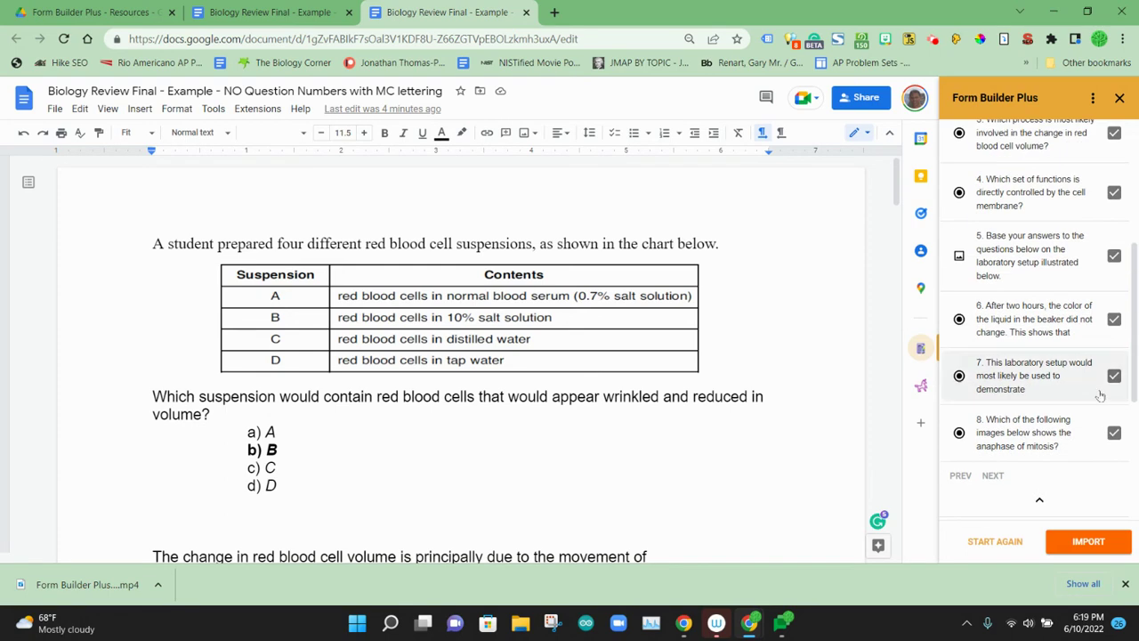
scroll(1102, 395, up, 2)
scroll(1101, 396, down, 2)
scroll(1101, 396, down, 3)
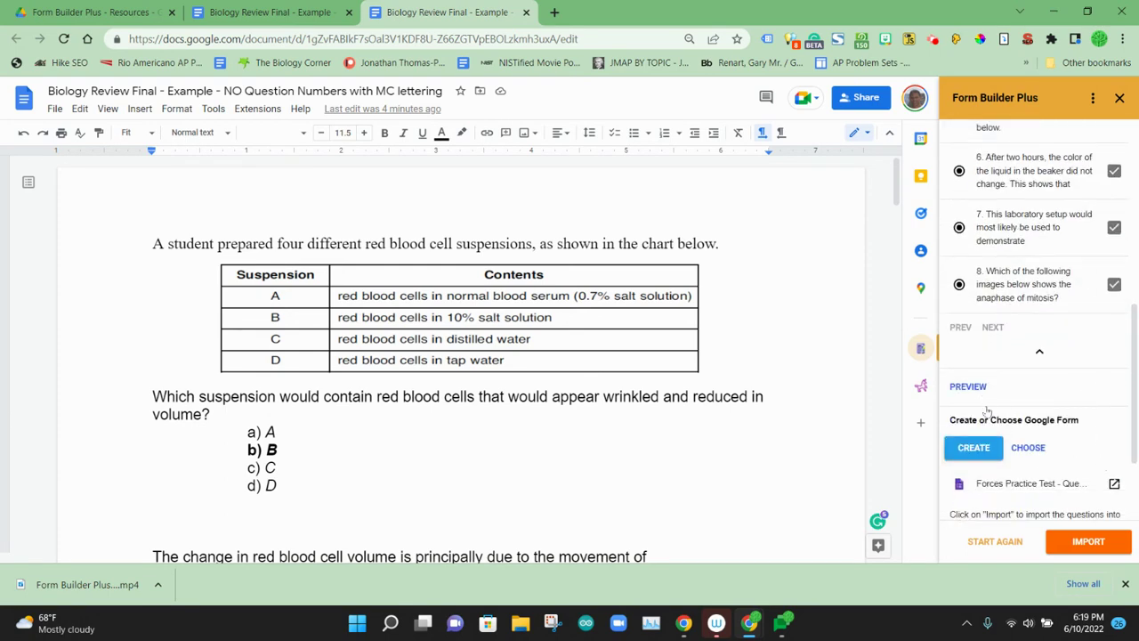
scroll(1060, 446, down, 2)
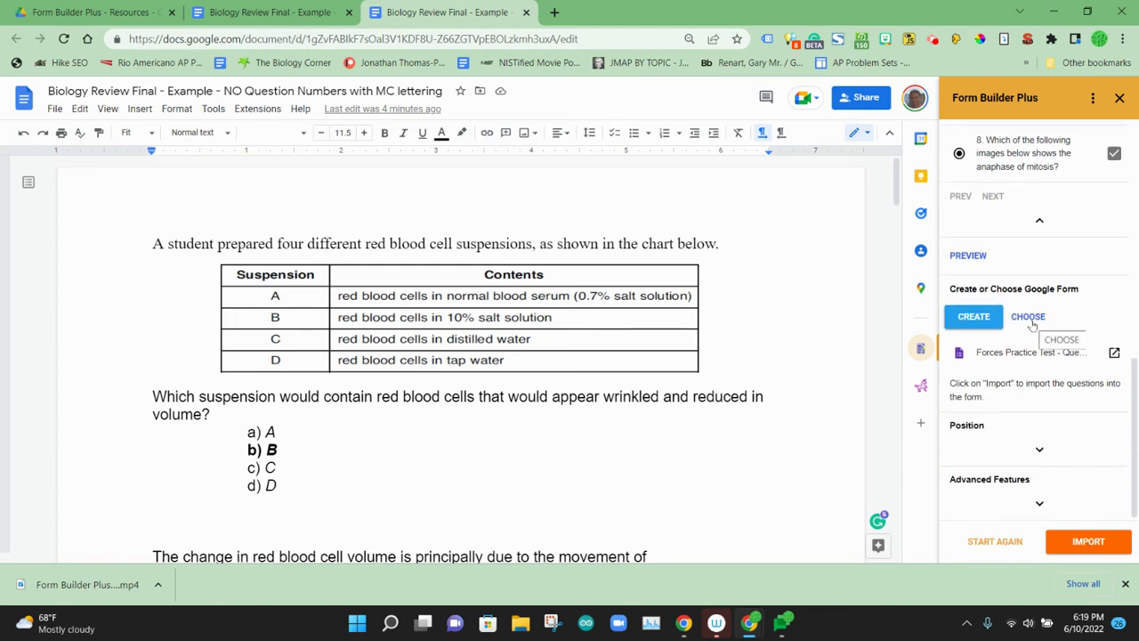
Create a new Google Form with the suggested Biology Review Final name
click(987, 320)
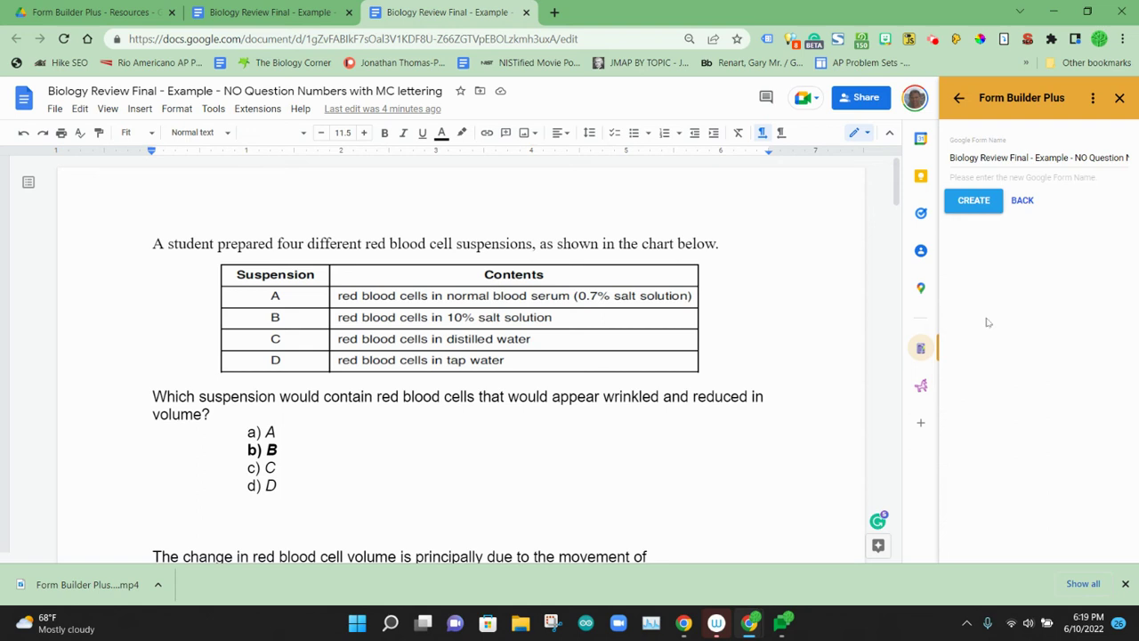
click(978, 200)
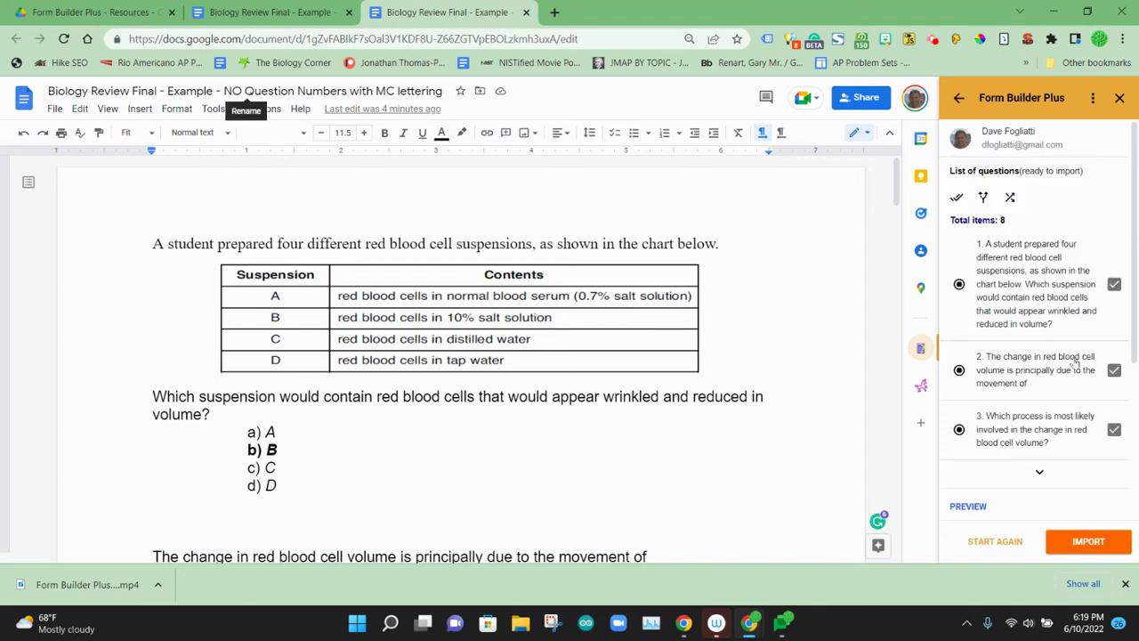
scroll(1085, 485, down, 2)
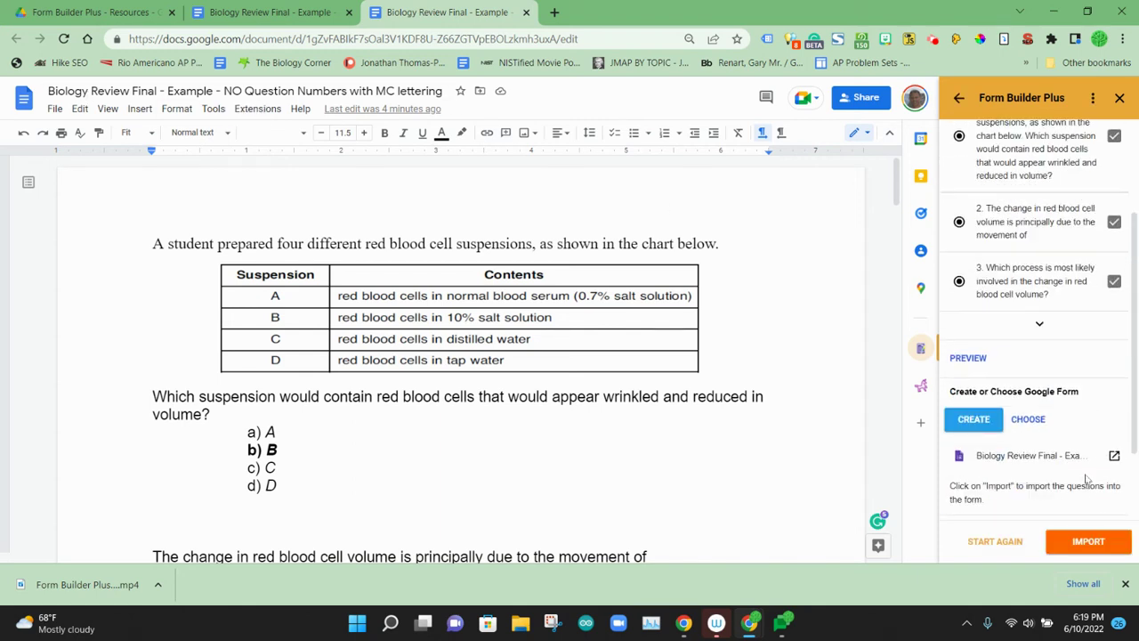
scroll(1085, 479, down, 2)
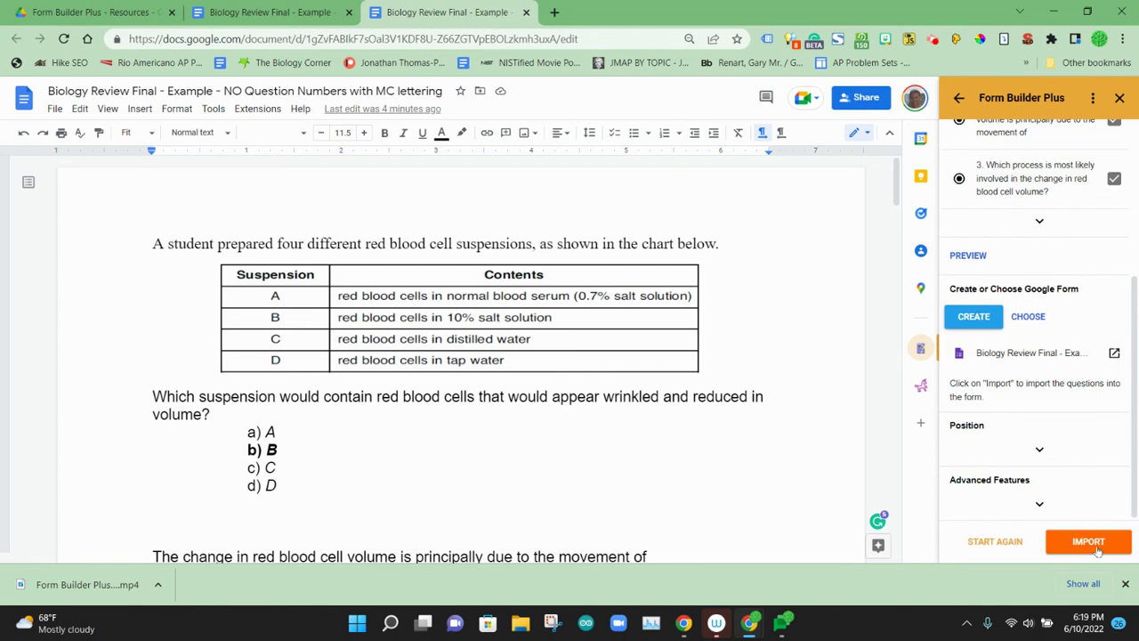
Set Default Point to 5 under Advanced Features, save the settings, and import the questions
click(1039, 504)
scroll(1049, 463, down, 2)
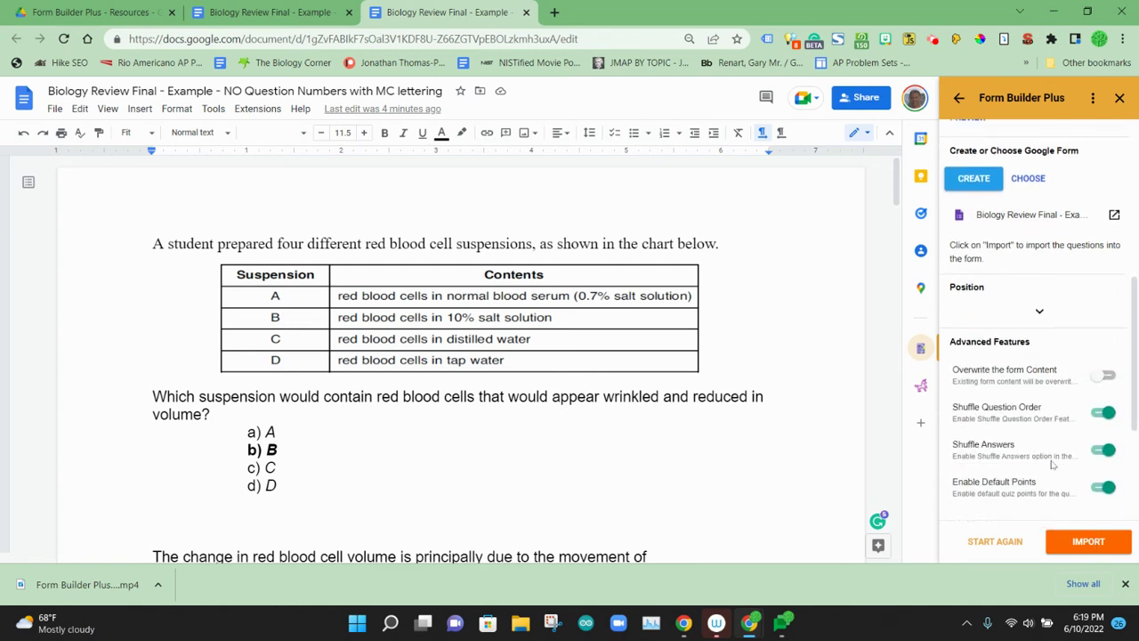
scroll(1051, 444, down, 1)
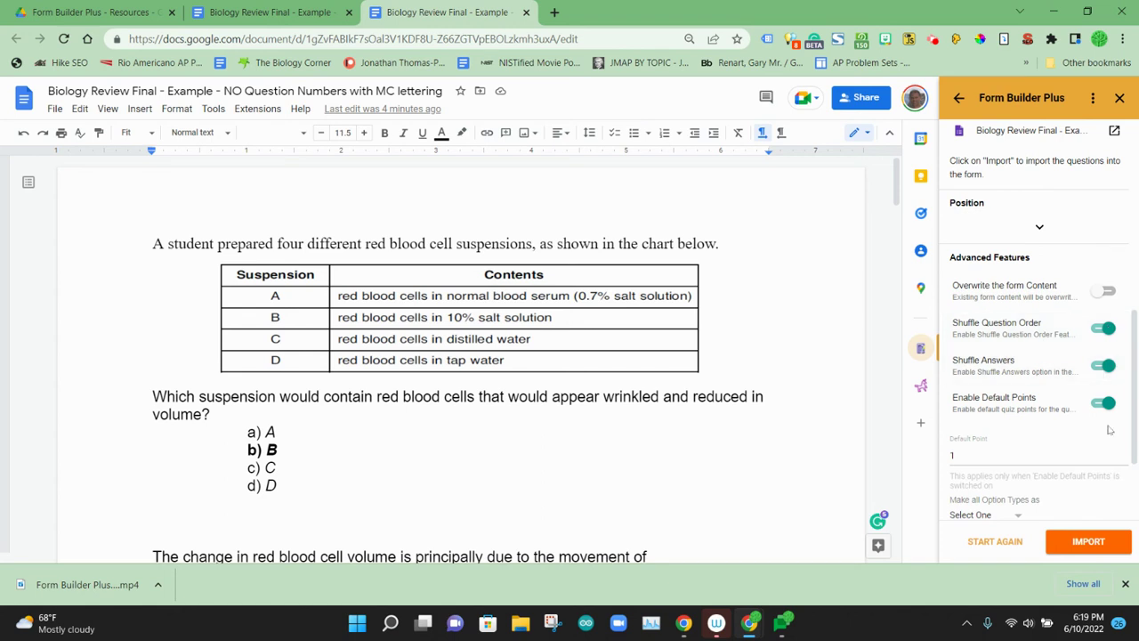
double_click(951, 457)
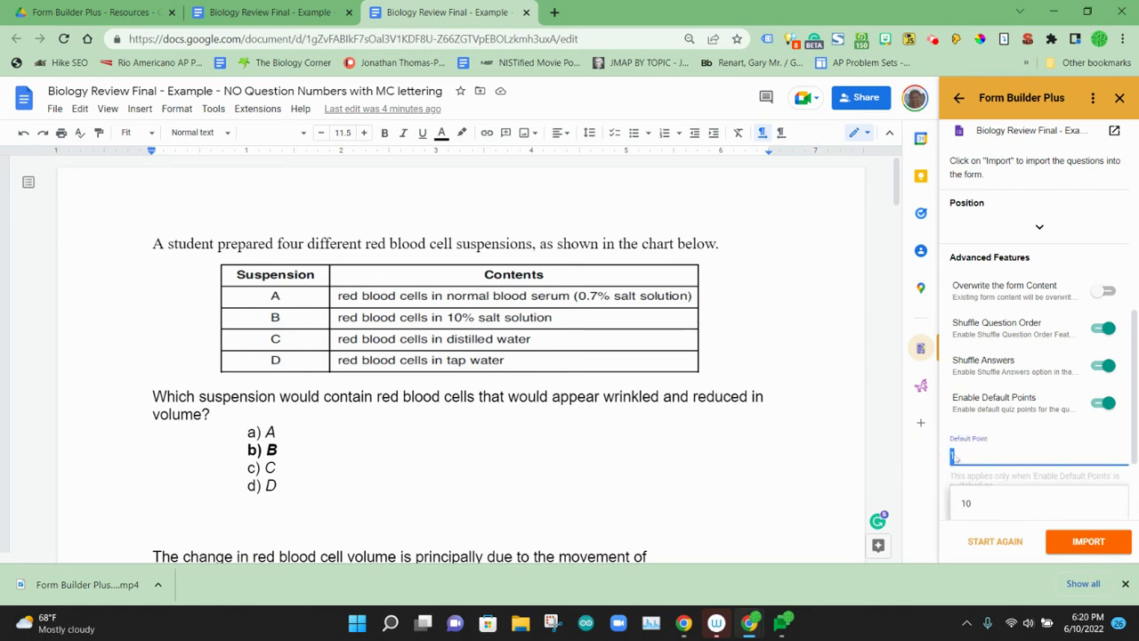
text(5)
click(1068, 439)
scroll(1068, 440, down, 2)
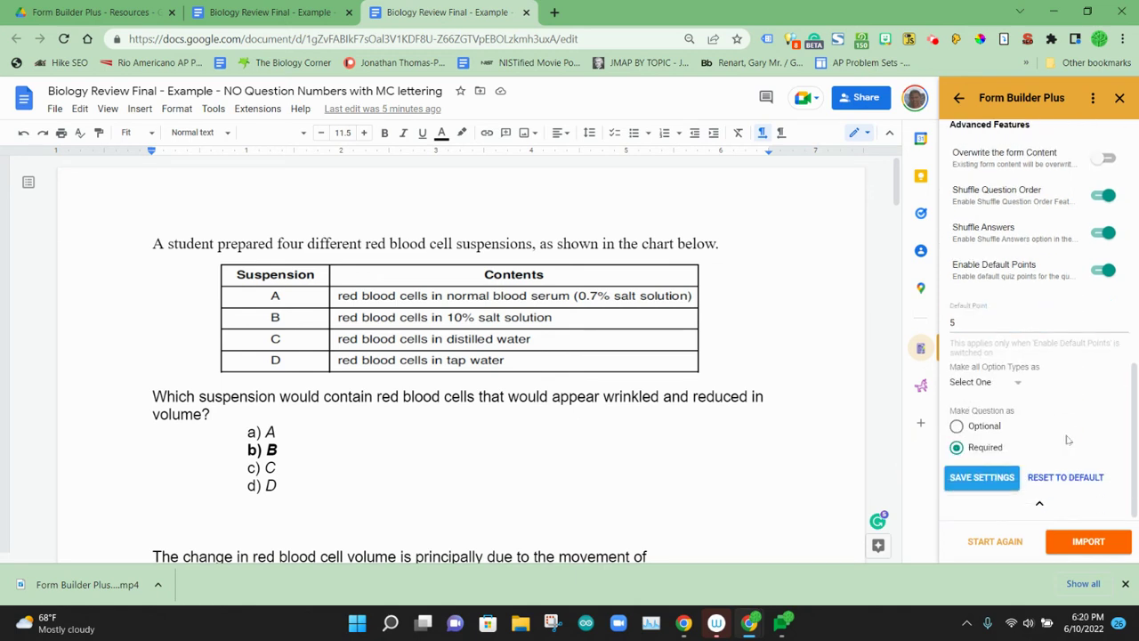
click(993, 480)
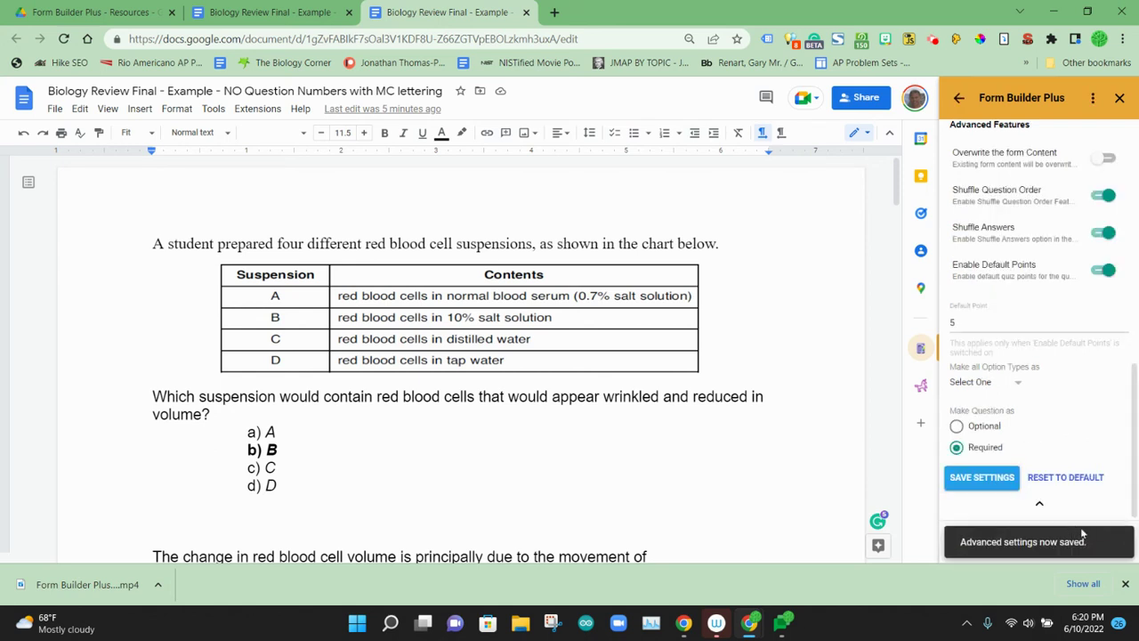
click(1038, 503)
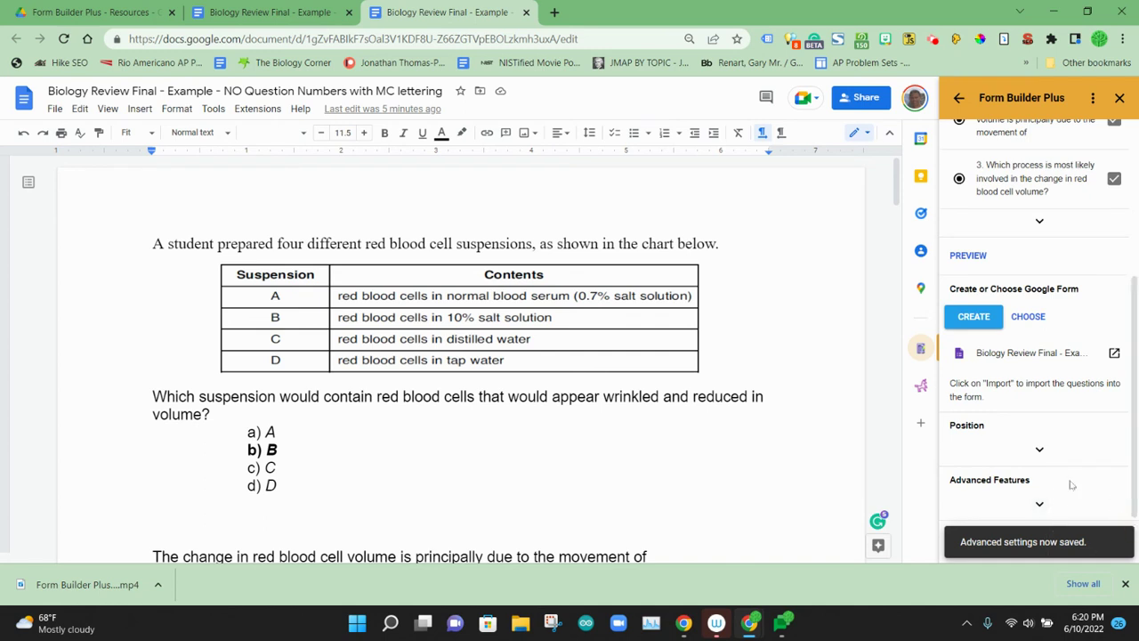
click(1088, 540)
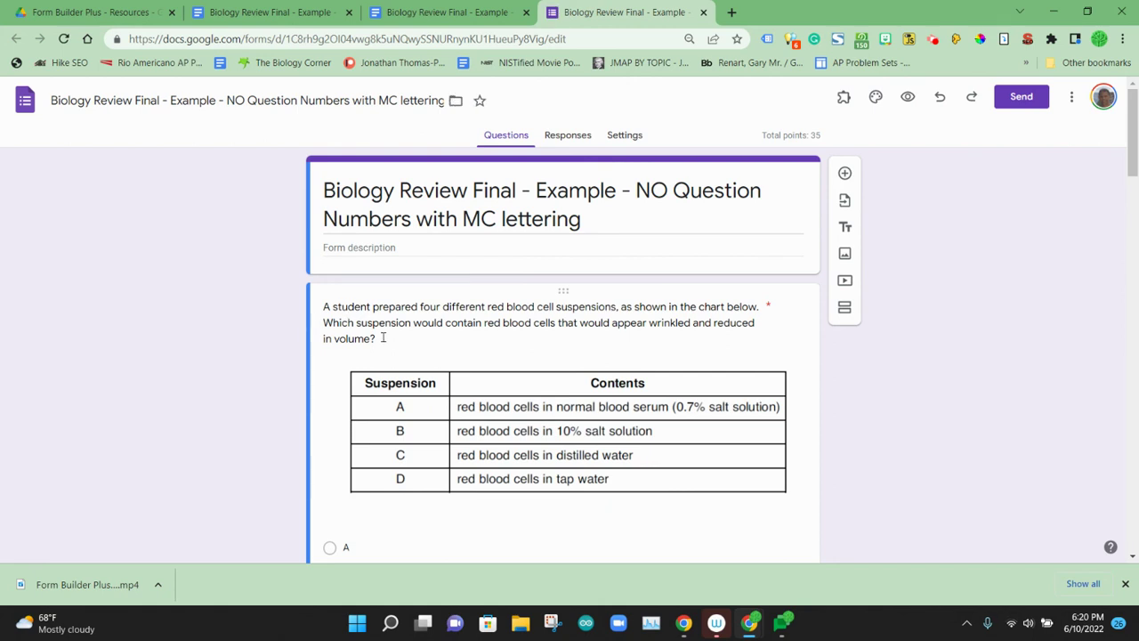
Scroll the form and inspect the cell volume question's extra options
scroll(383, 338, down, 1)
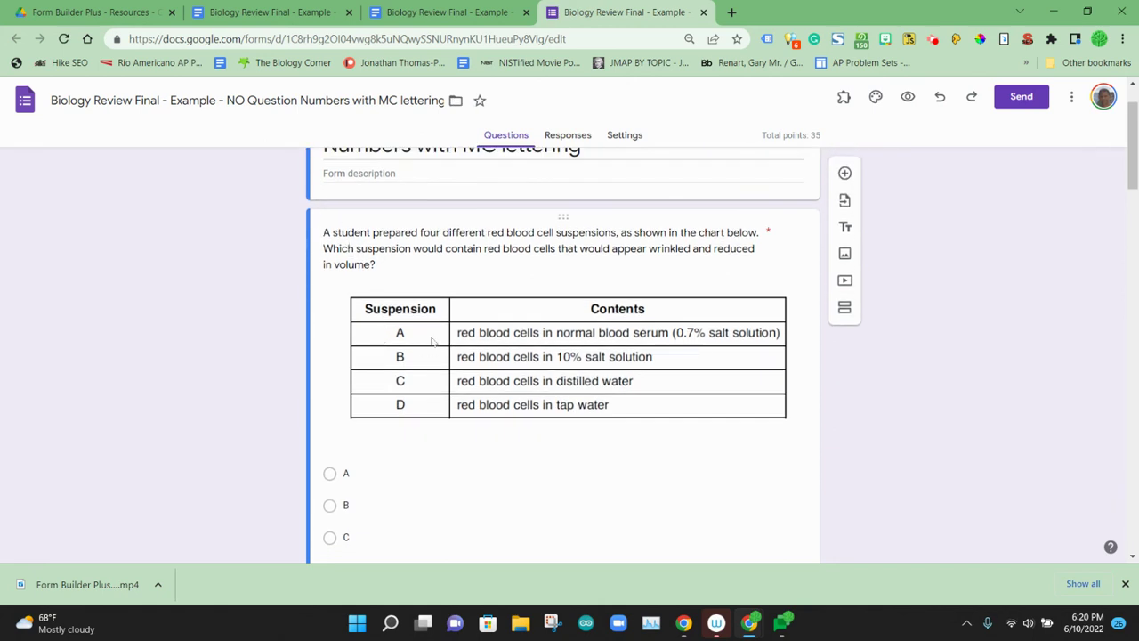
scroll(433, 341, down, 2)
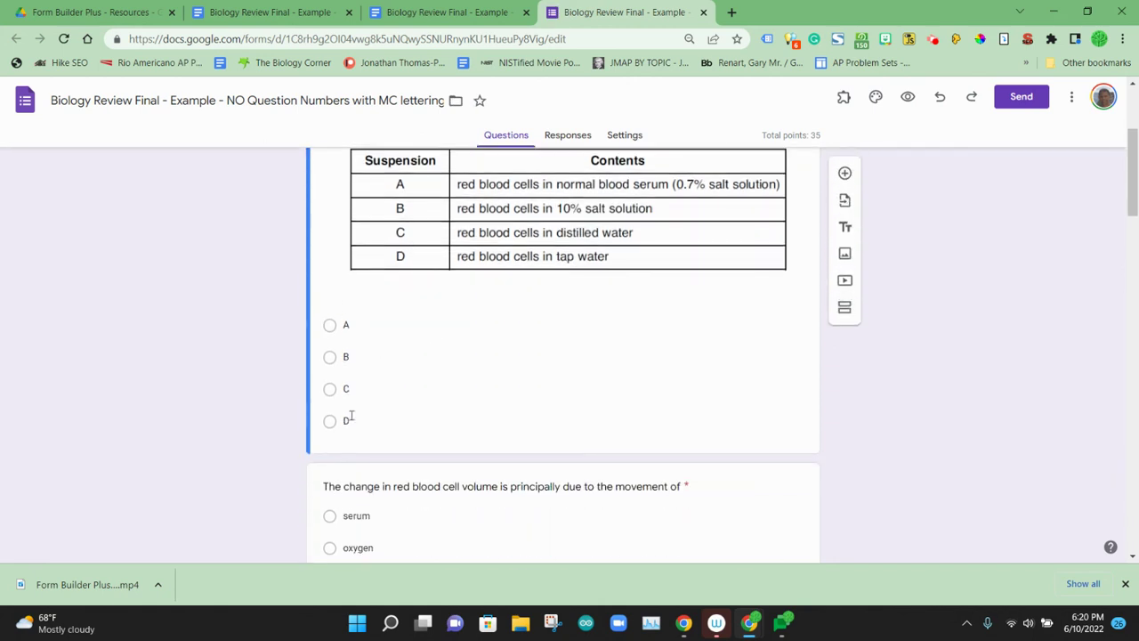
scroll(351, 417, down, 2)
scroll(494, 342, down, 2)
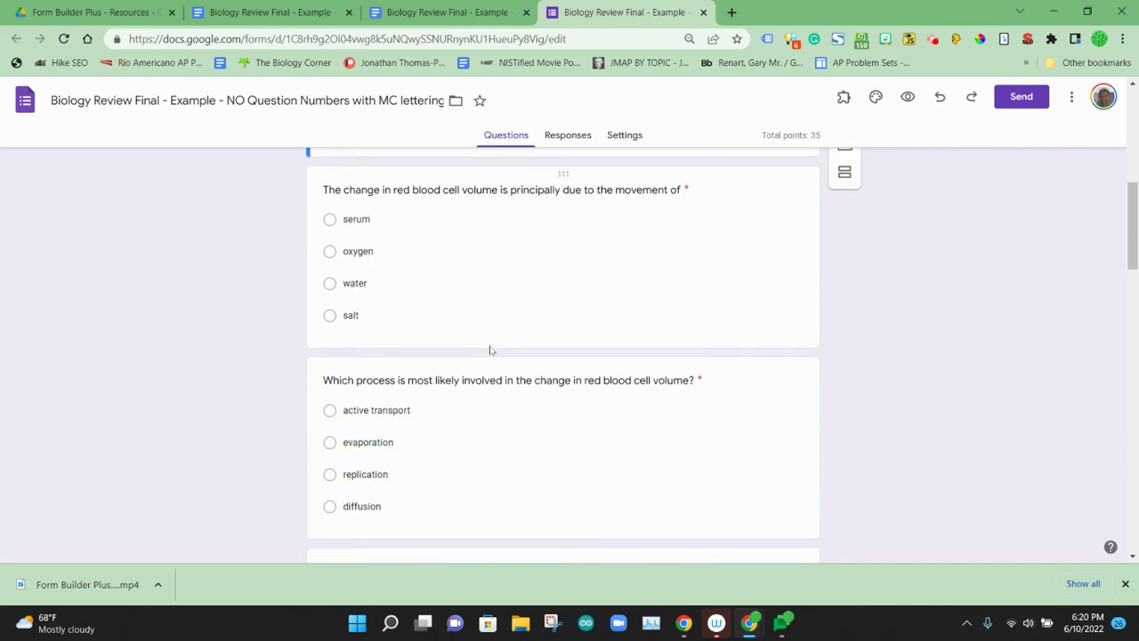
click(434, 280)
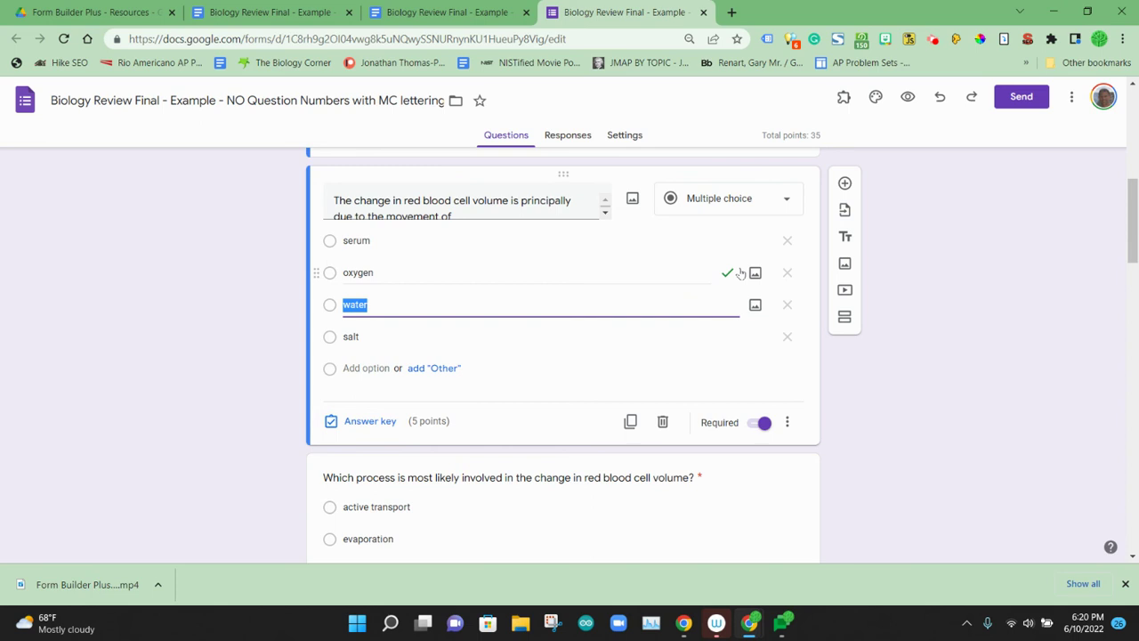
click(788, 422)
click(971, 356)
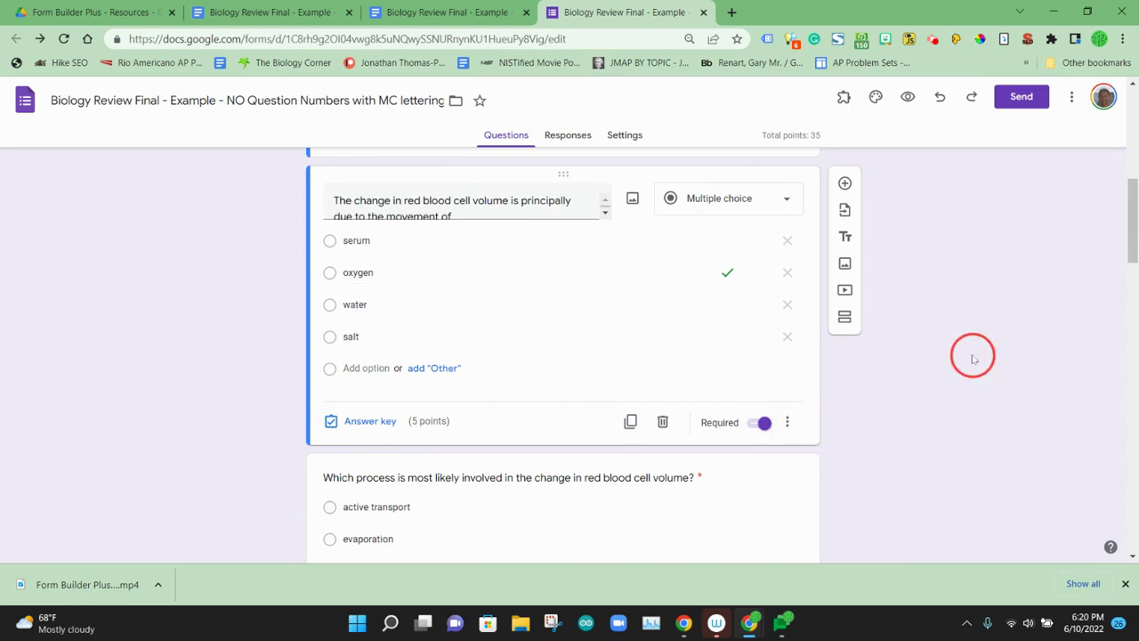
Check the anaphase question's answer key and its 5-point value
scroll(982, 362, down, 5)
scroll(982, 361, down, 3)
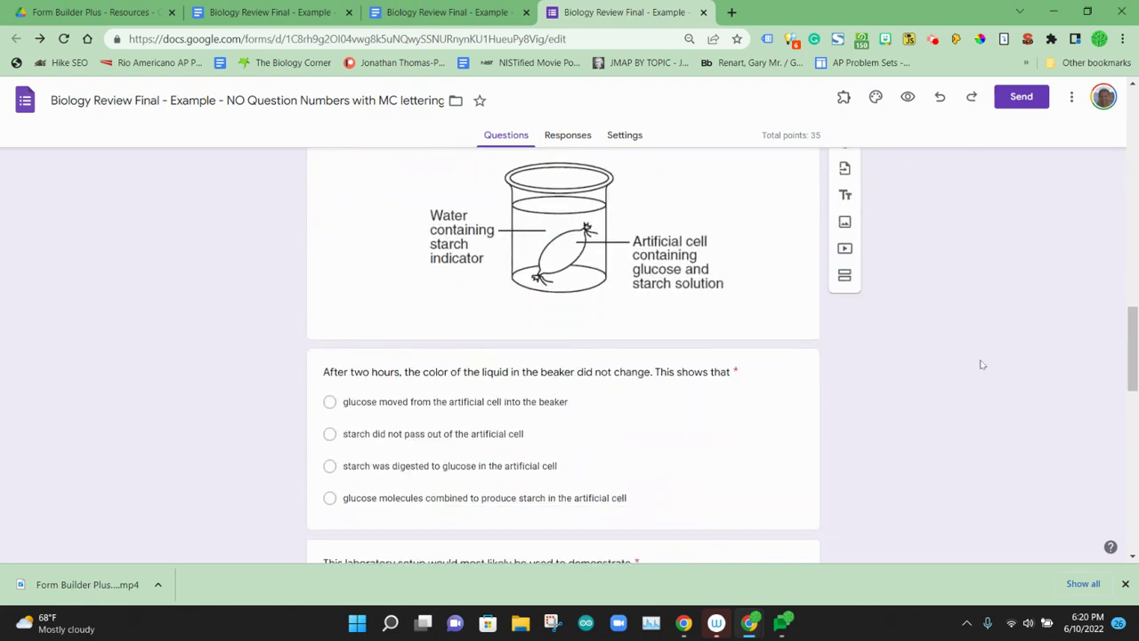
scroll(943, 359, up, 2)
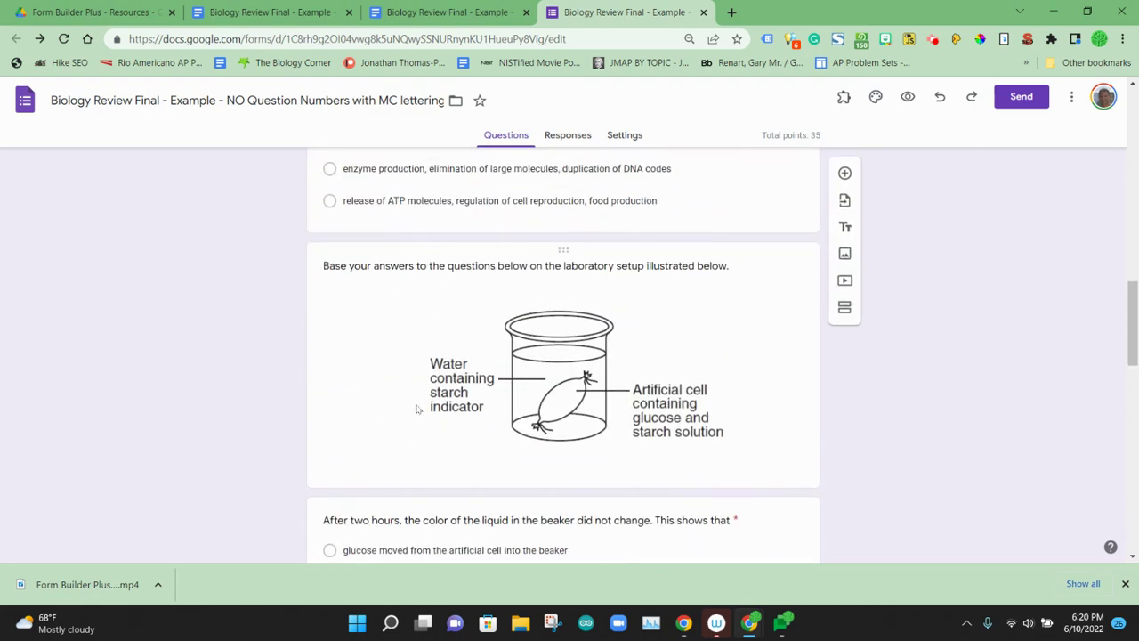
scroll(567, 429, down, 4)
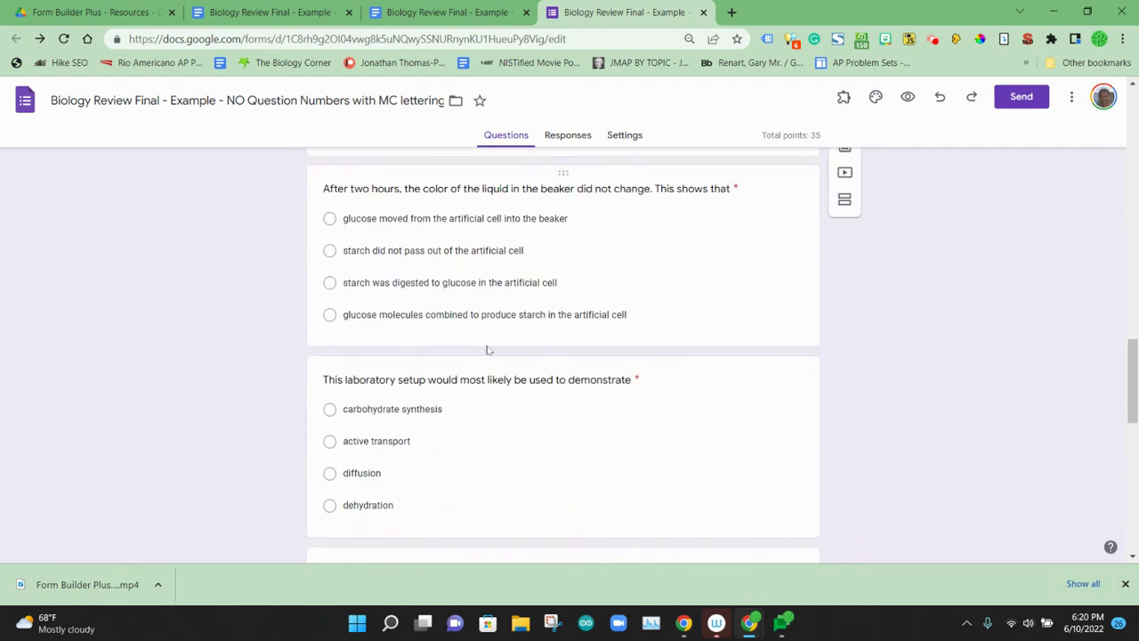
scroll(484, 391, down, 4)
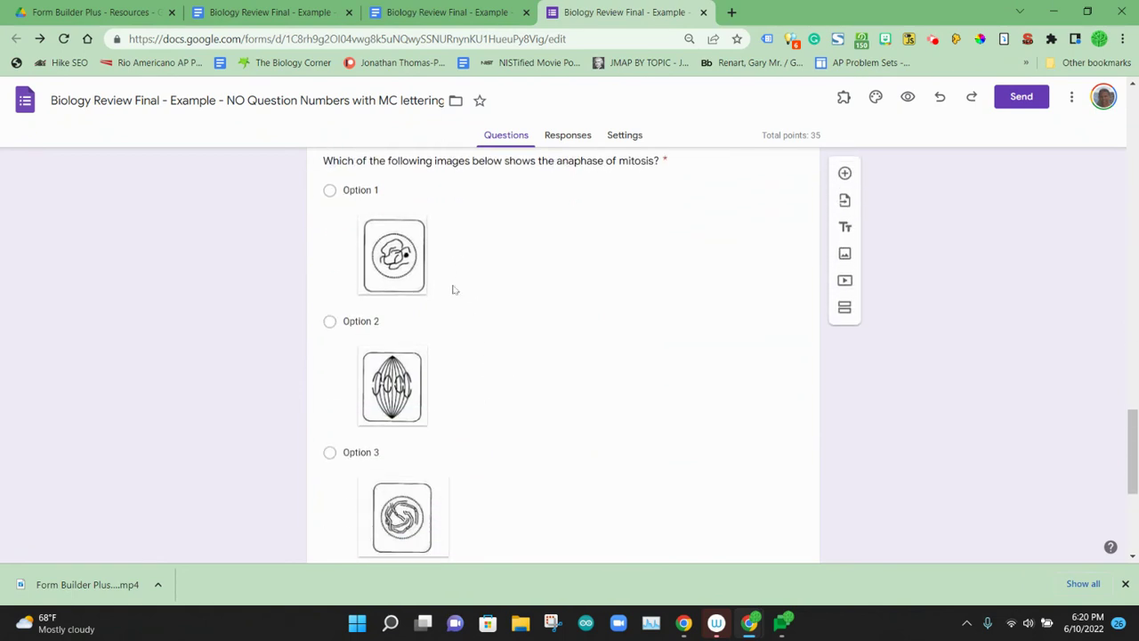
scroll(481, 377, down, 3)
scroll(483, 375, down, 1)
click(524, 335)
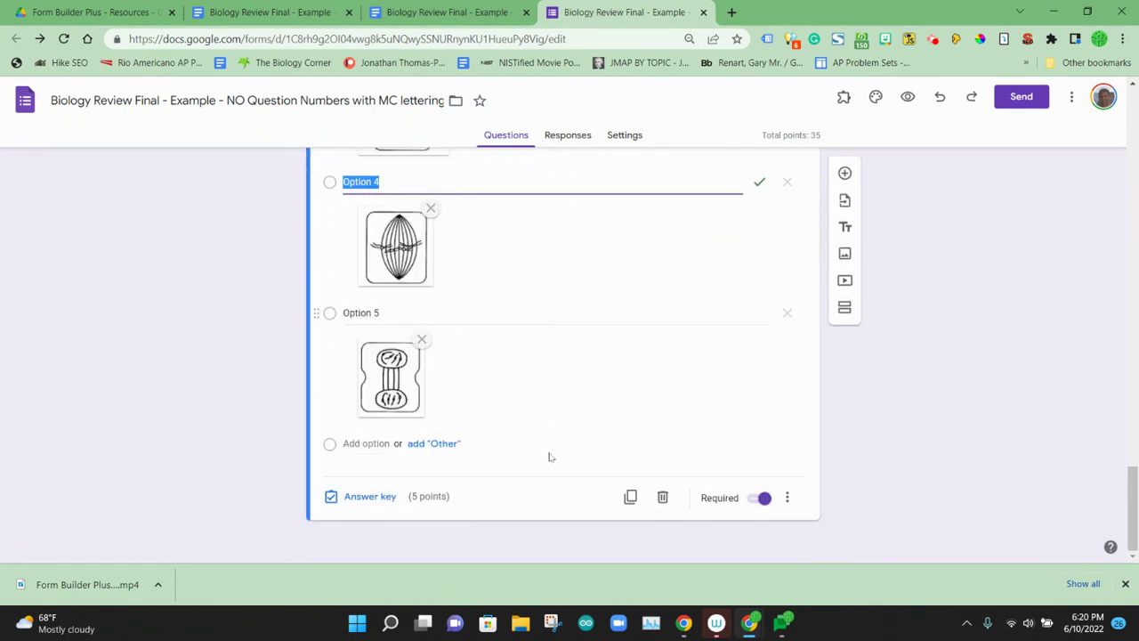
click(371, 497)
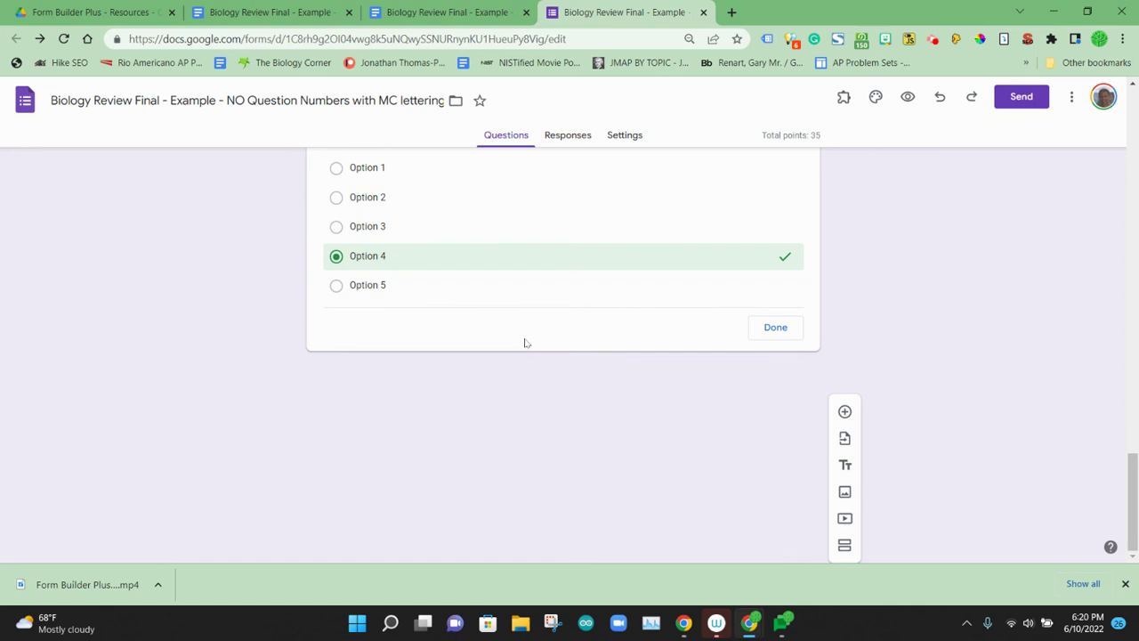
Close the answer key with points unchanged and return to the biology review Doc
scroll(718, 400, down, 3)
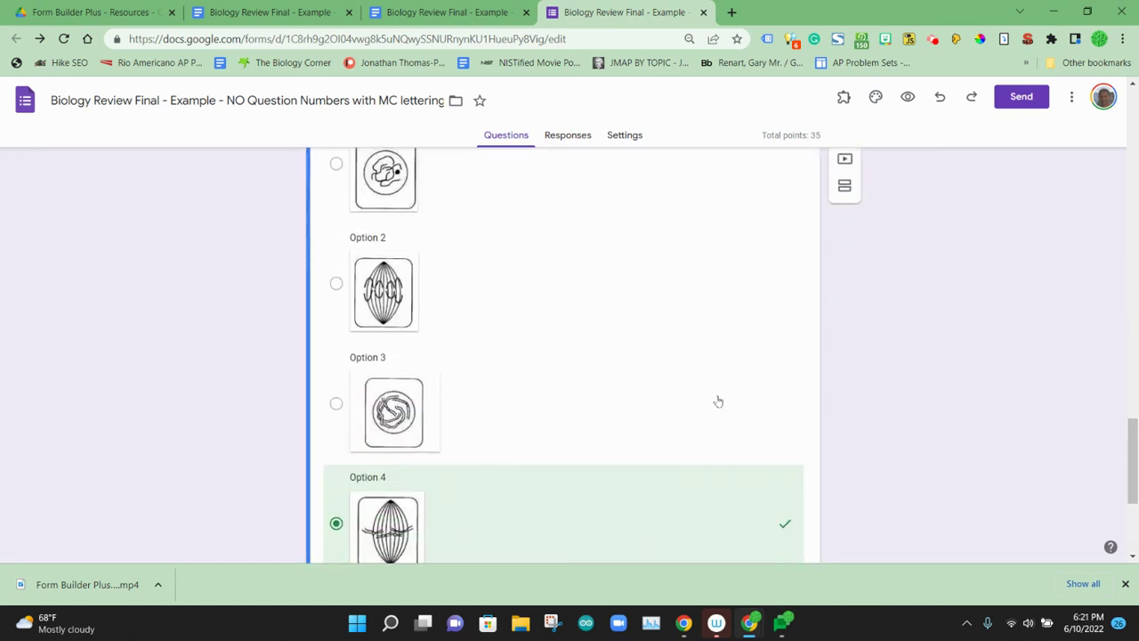
scroll(801, 356, up, 3)
click(997, 318)
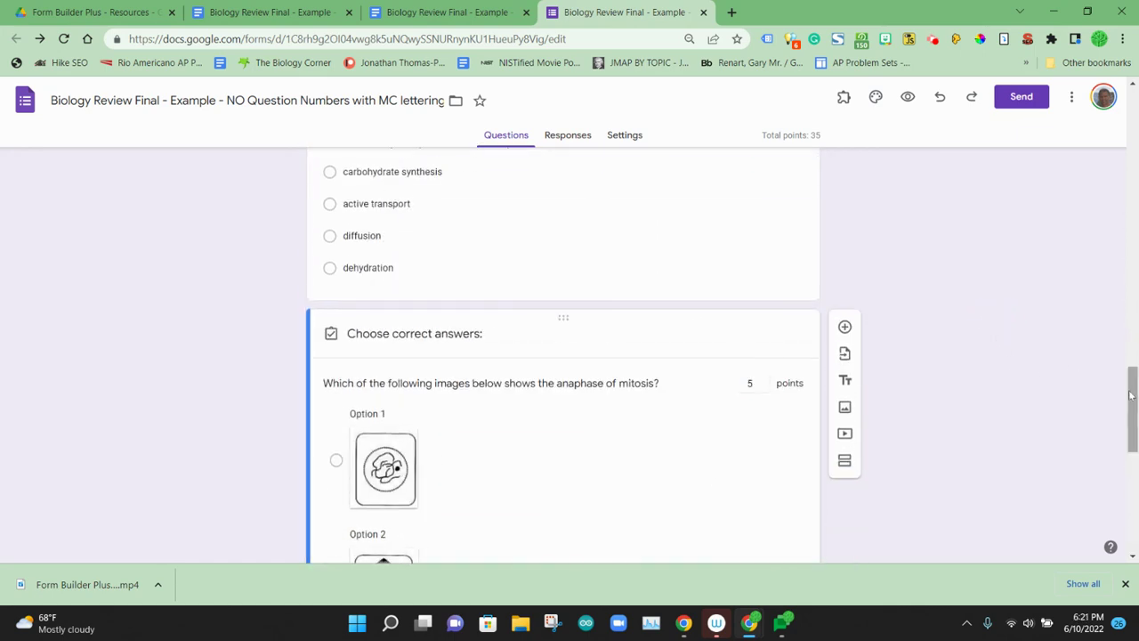
drag(1131, 393, 1112, 105)
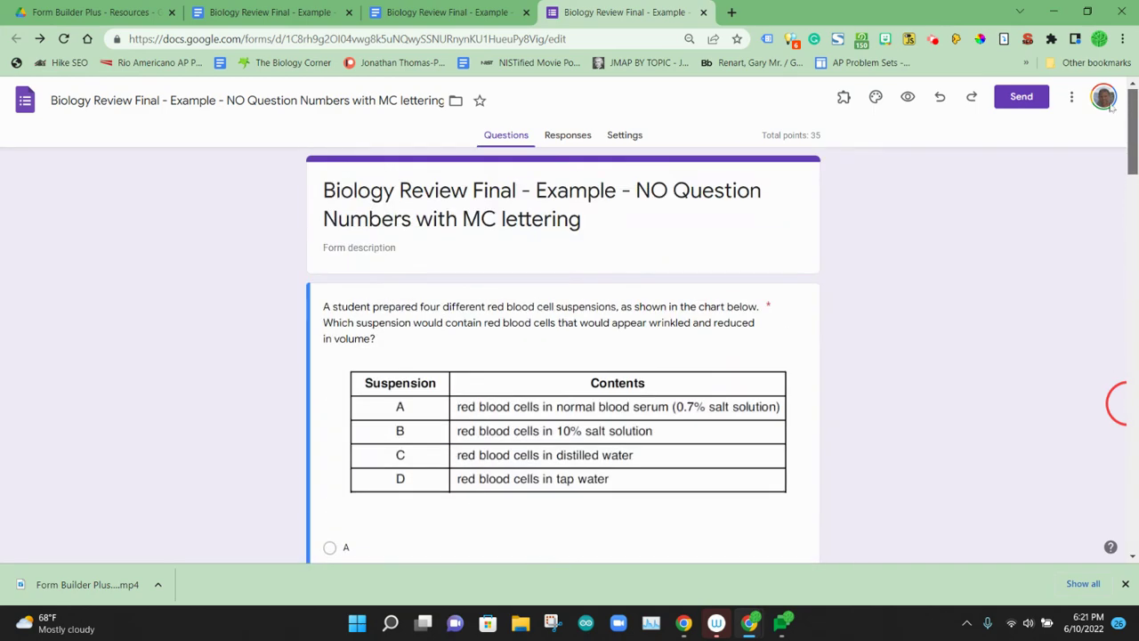
click(410, 12)
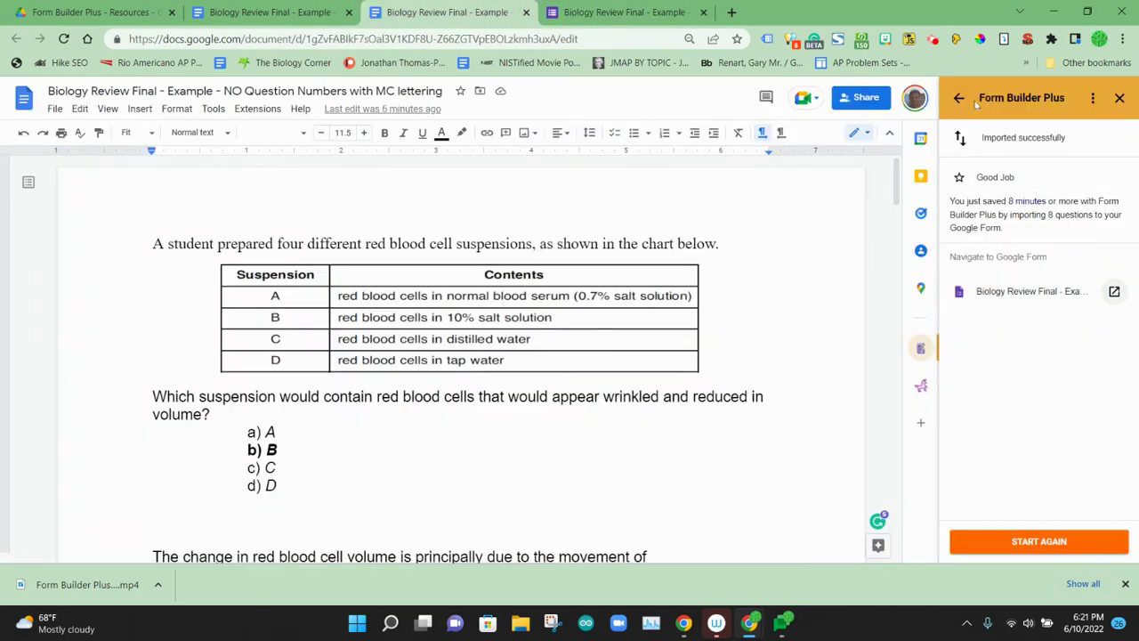
Review the anaphase question's images in the Doc, then return to the Biology Review Final form
drag(896, 187, 877, 367)
scroll(308, 383, down, 3)
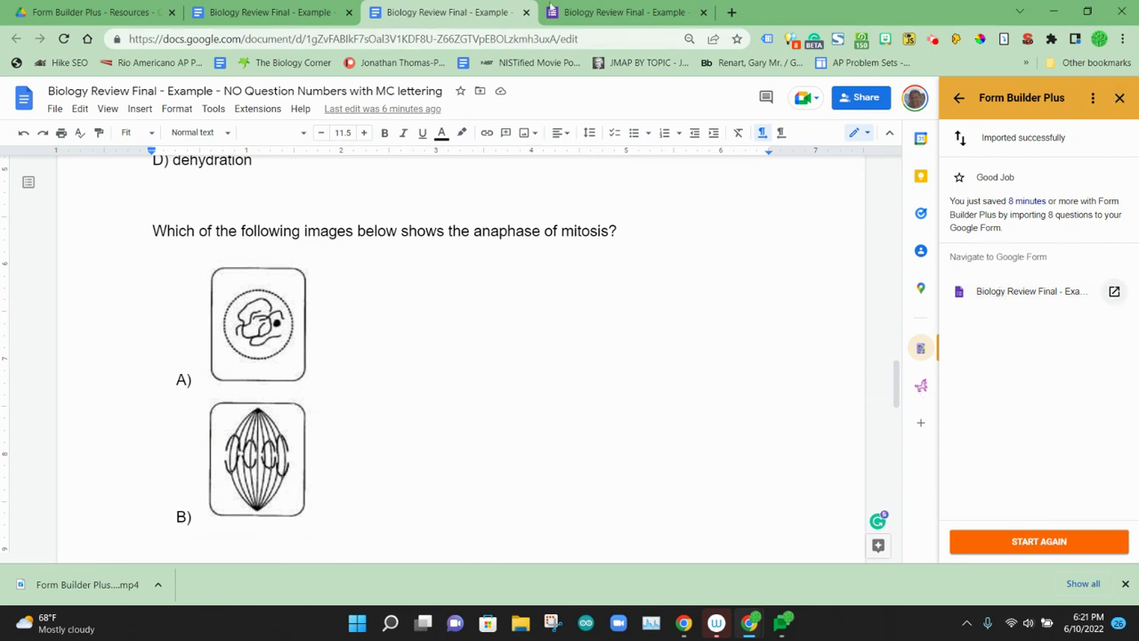
click(623, 12)
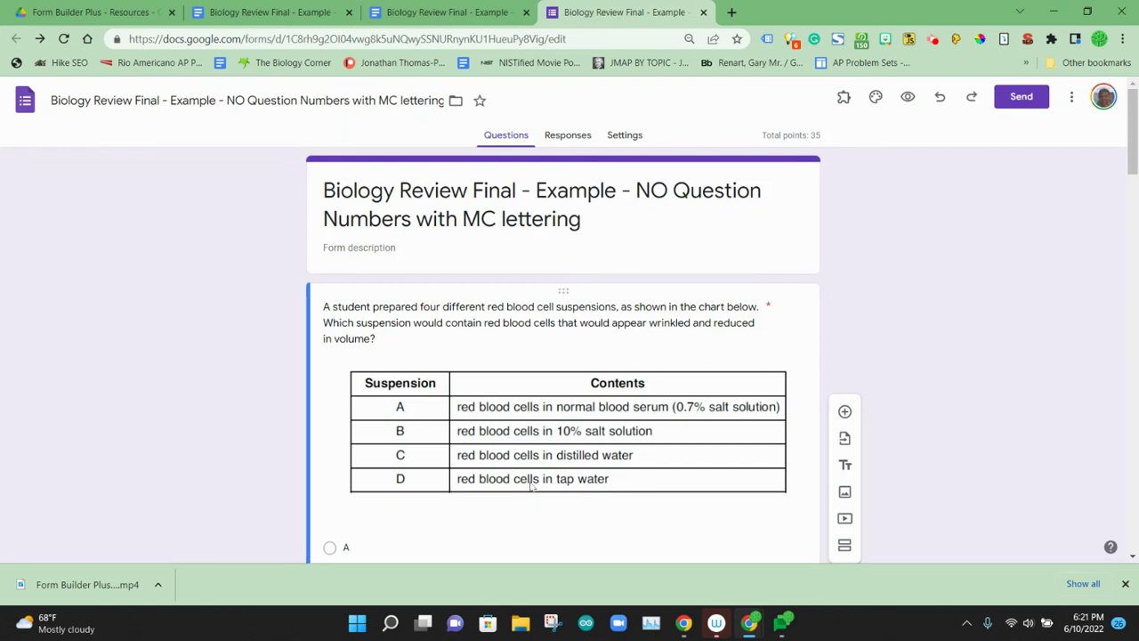